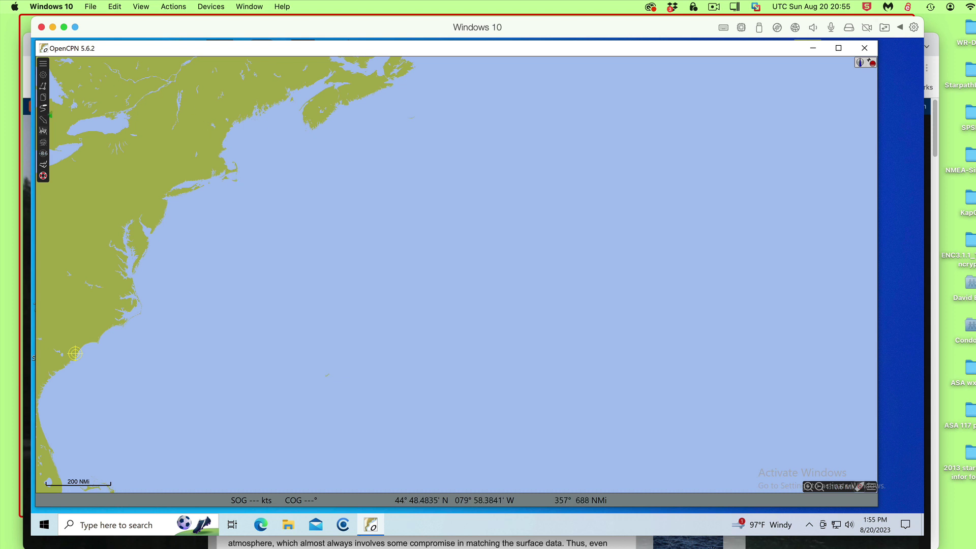
- Open the Weather Fax plugin's Internet Retrieval window and enlarge it so that more of the server list shows
click(43, 142)
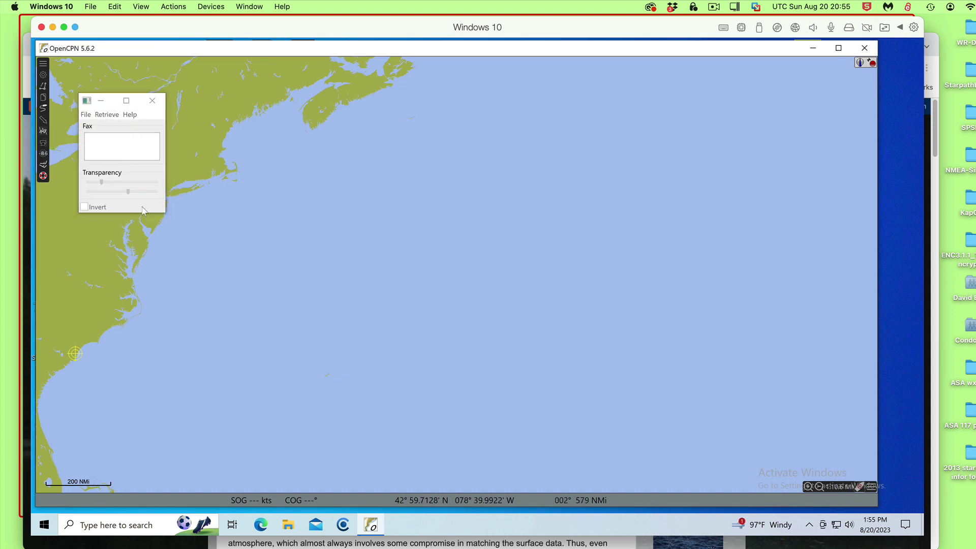
click(106, 115)
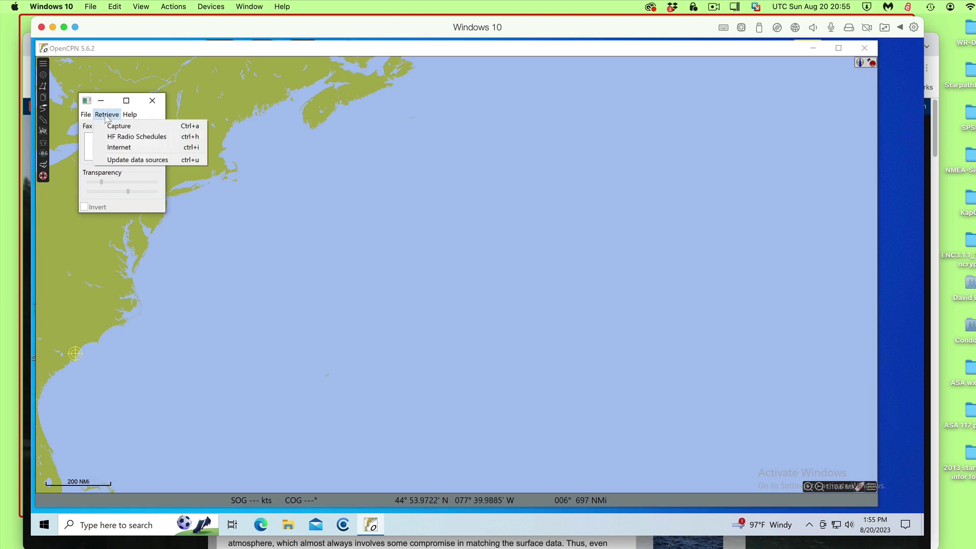
click(120, 148)
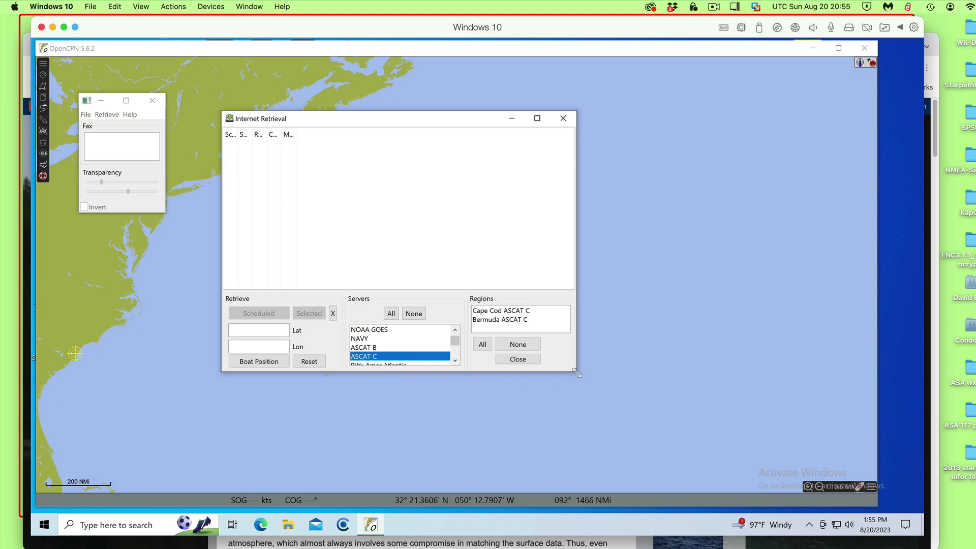
drag(577, 374, 698, 440)
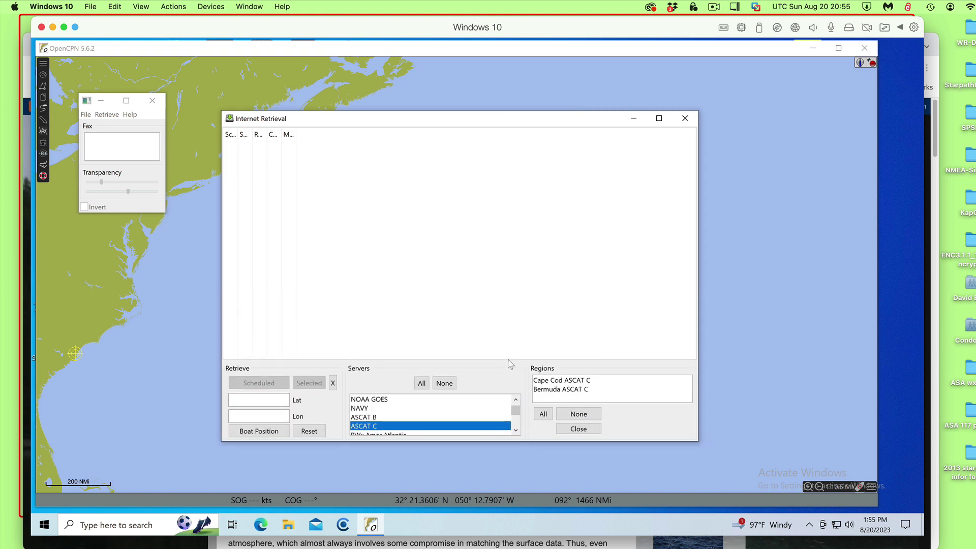
drag(511, 361, 517, 277)
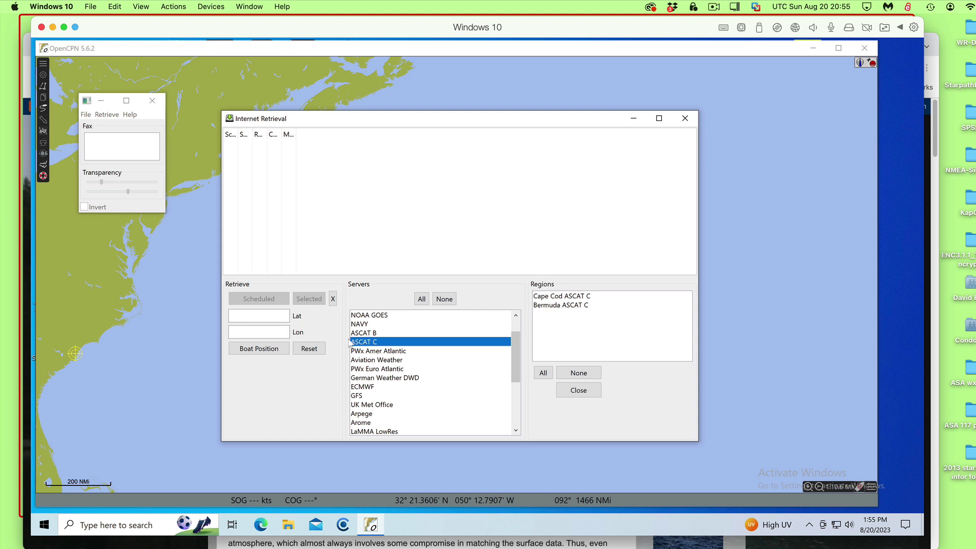
- Retrieve a fresh copy of the Metop-B ascending fax for Cape Cod ASCAT B and uncover it on the chart
click(366, 334)
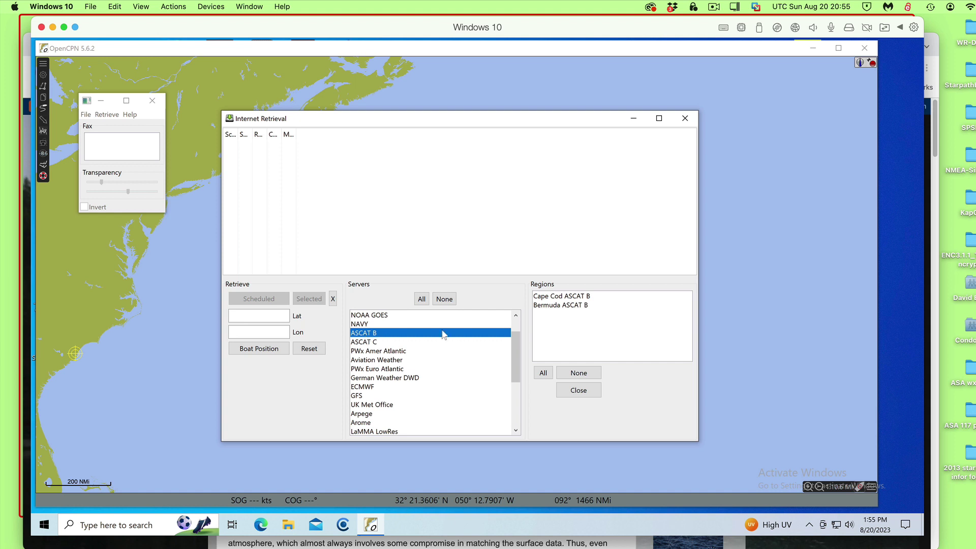
click(548, 299)
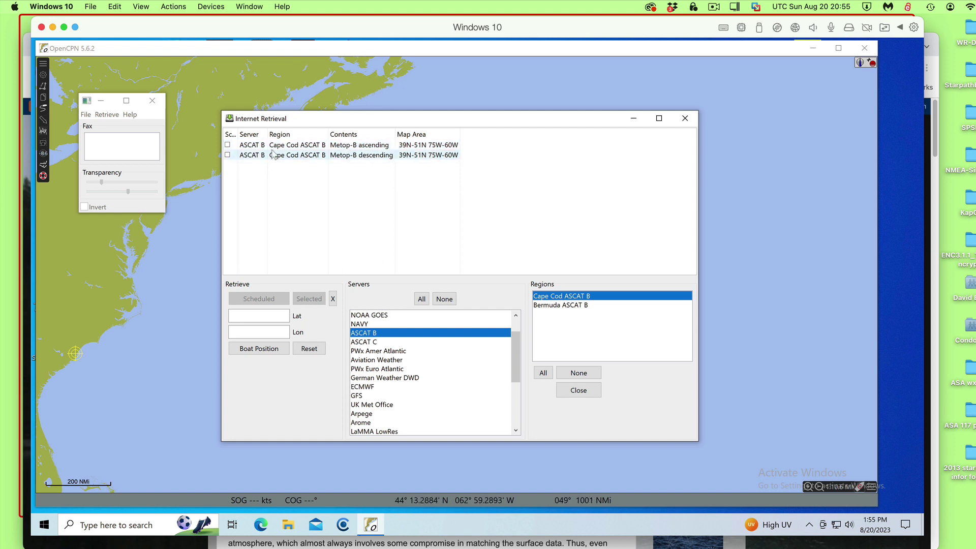
click(310, 146)
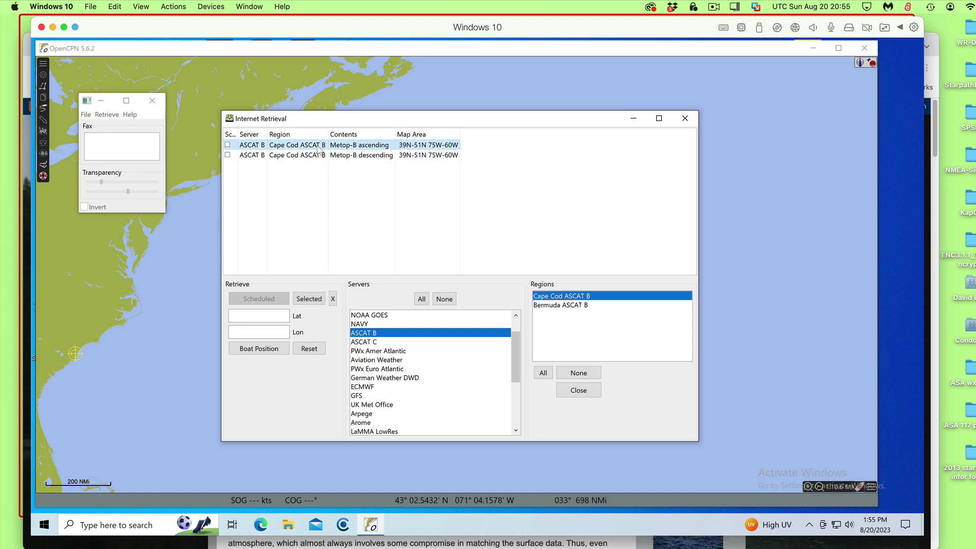
click(308, 300)
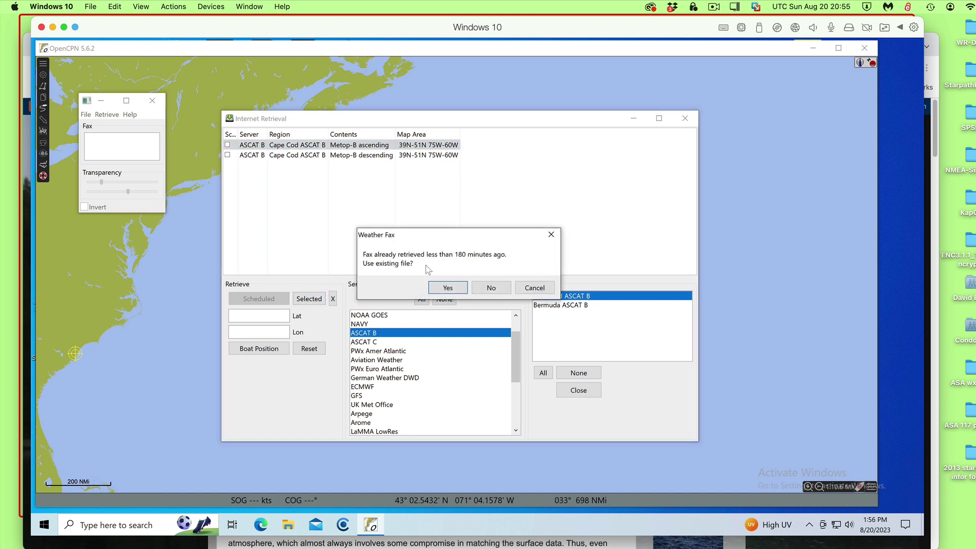
click(490, 288)
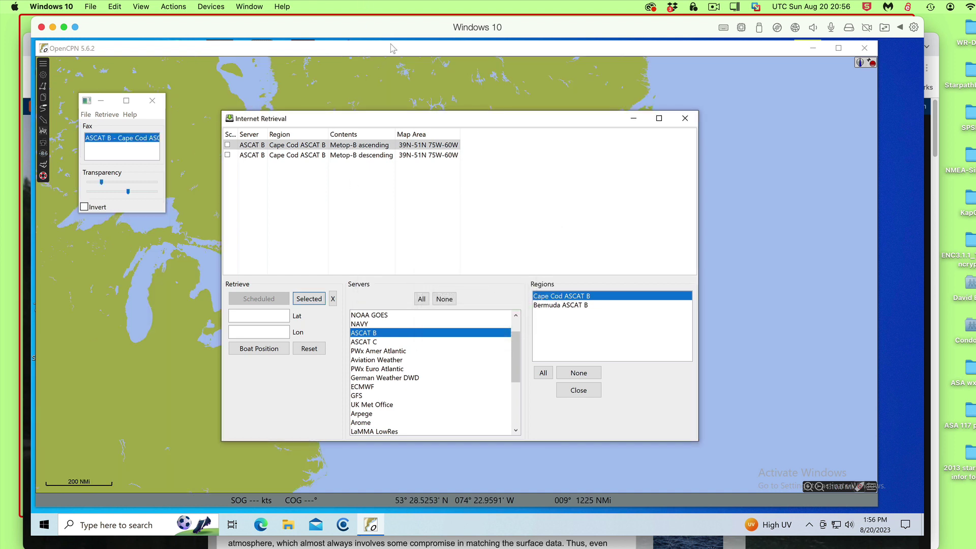
drag(394, 121, 765, 100)
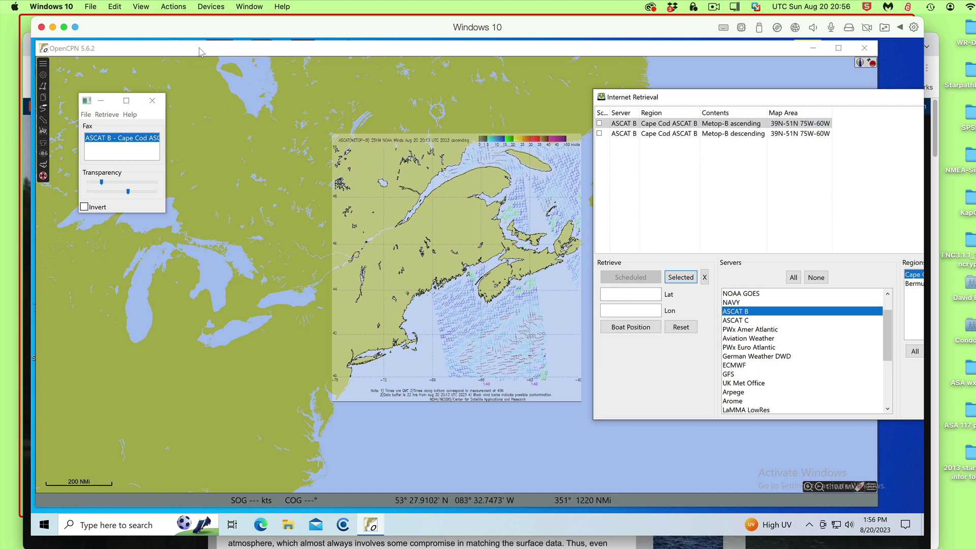
- Switch to Chrome and enlarge the North America ASCAT index map in the article "Viewing ASCAT Wind Measurements in OpenCPN"
key(super+Tab)
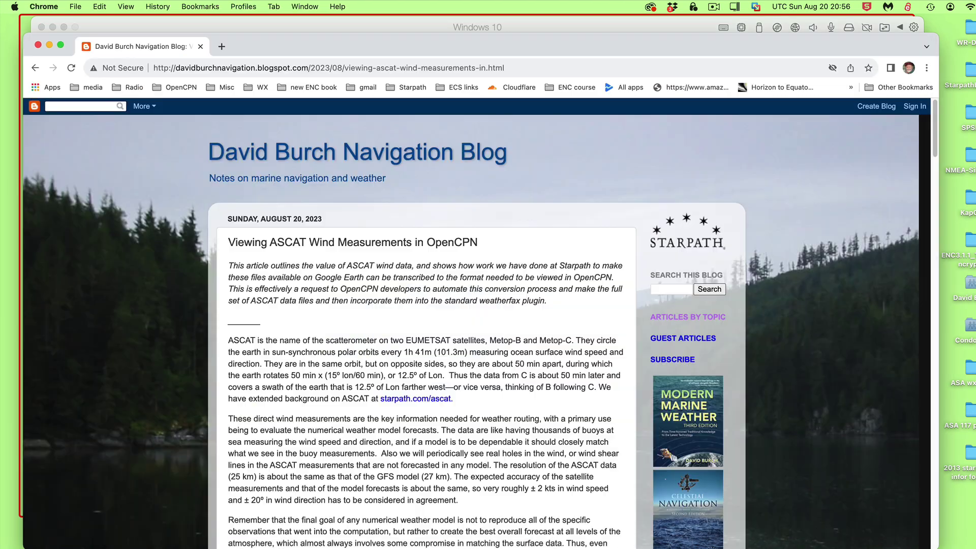
scroll(399, 416, down, 10)
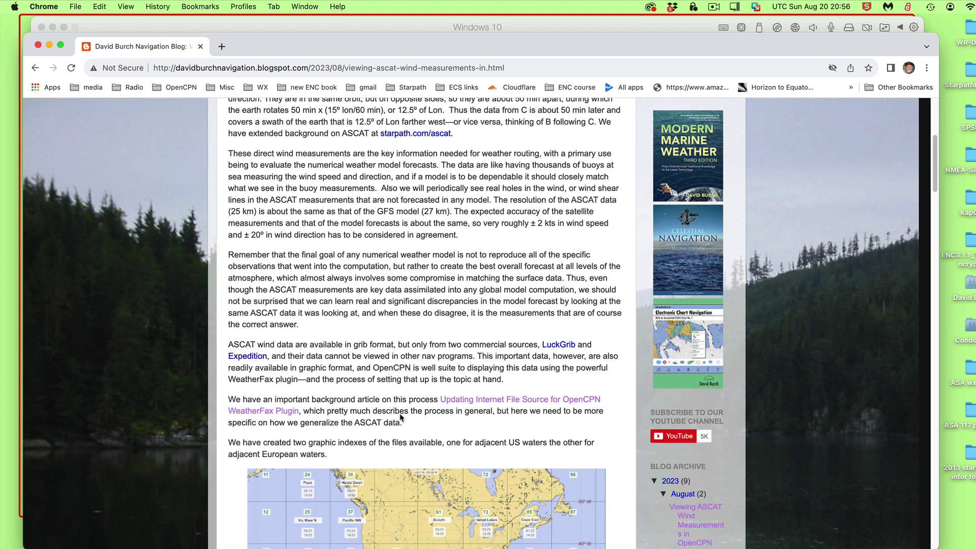
scroll(399, 417, down, 1)
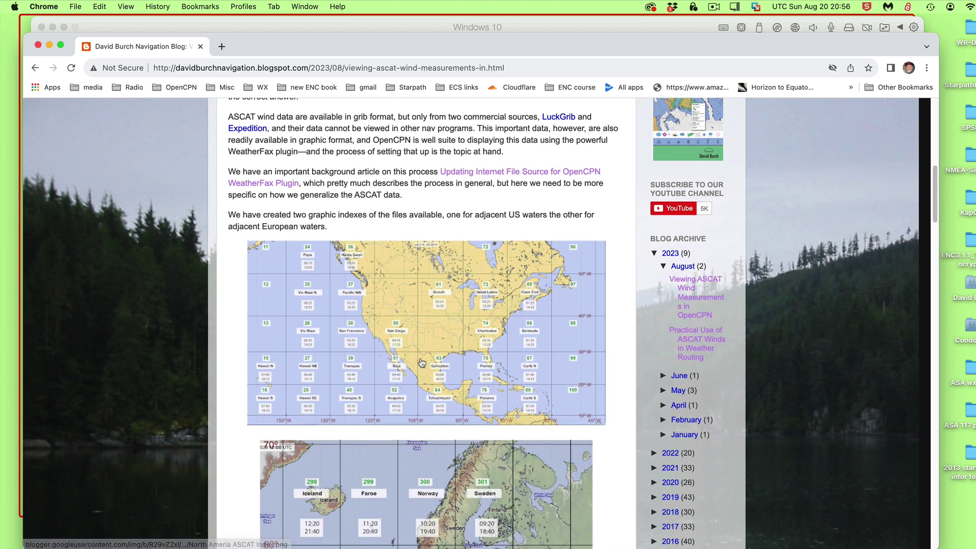
click(428, 357)
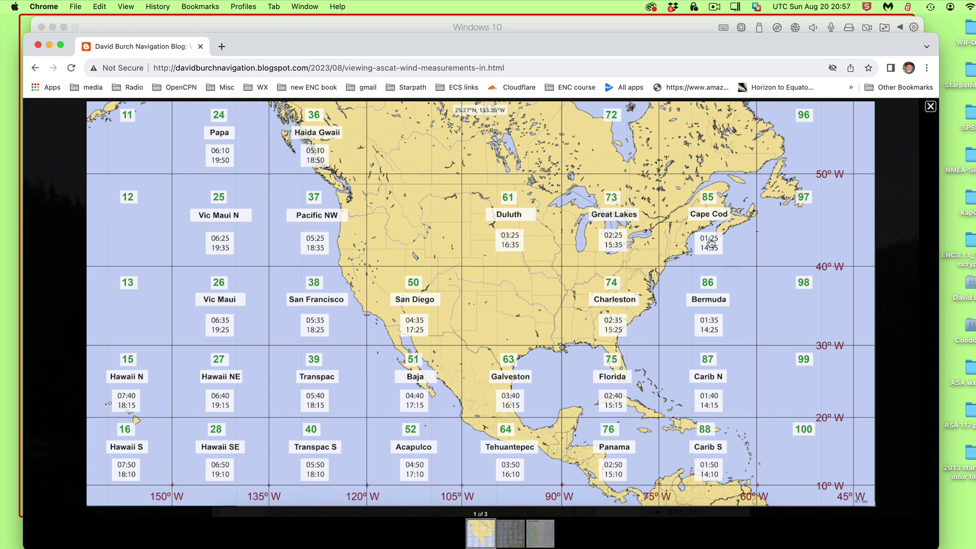
- Return to OpenCPN by moving the browser window out of the way, and view the Cape Cod wind overlay up close
drag(303, 46, 359, 539)
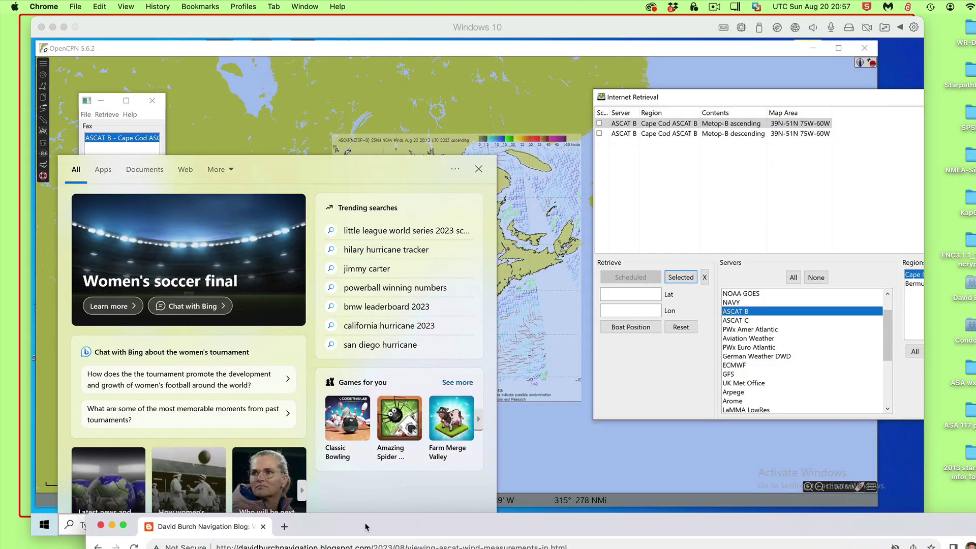
click(479, 169)
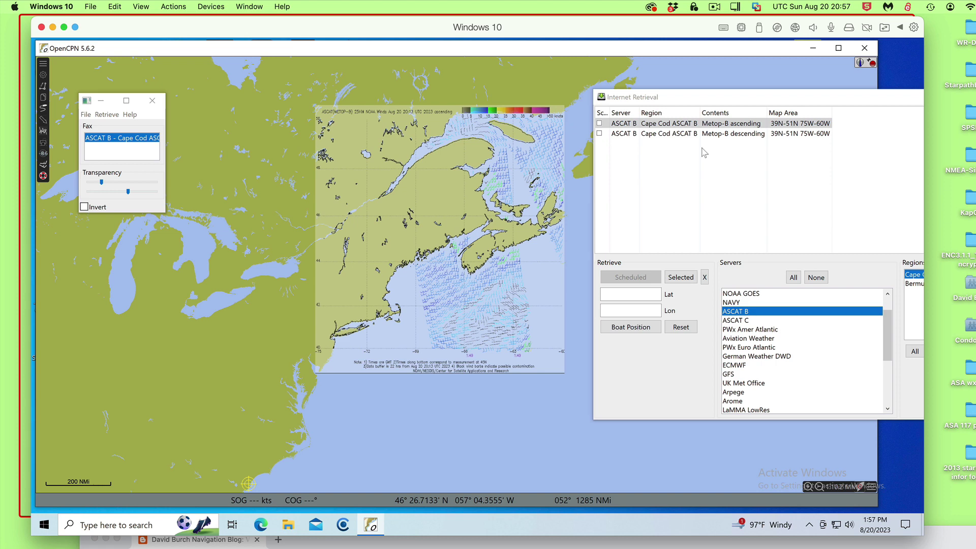
scroll(466, 315, up, 2)
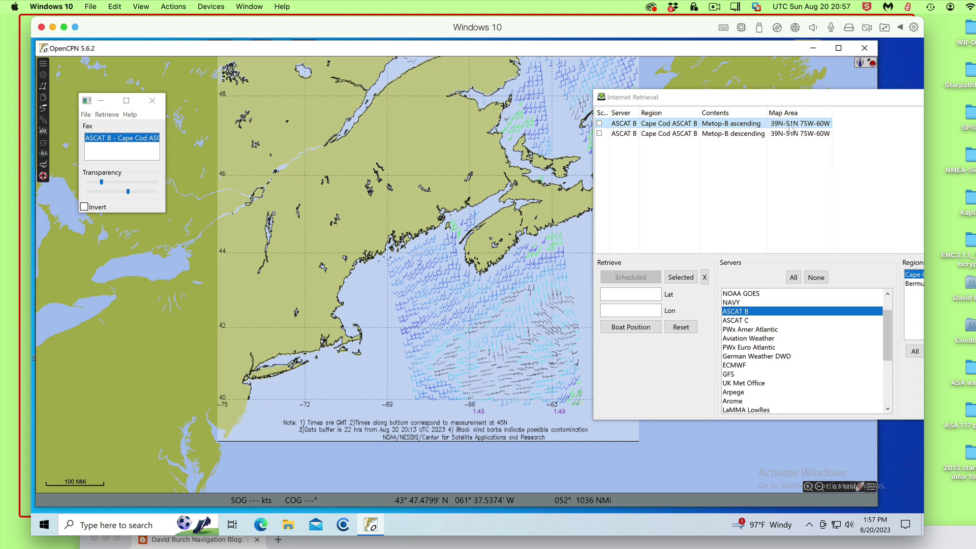
- Retrieve the Metop-B descending fax for Cape Cod without reusing the existing file, and view its wind barbs up close
click(656, 136)
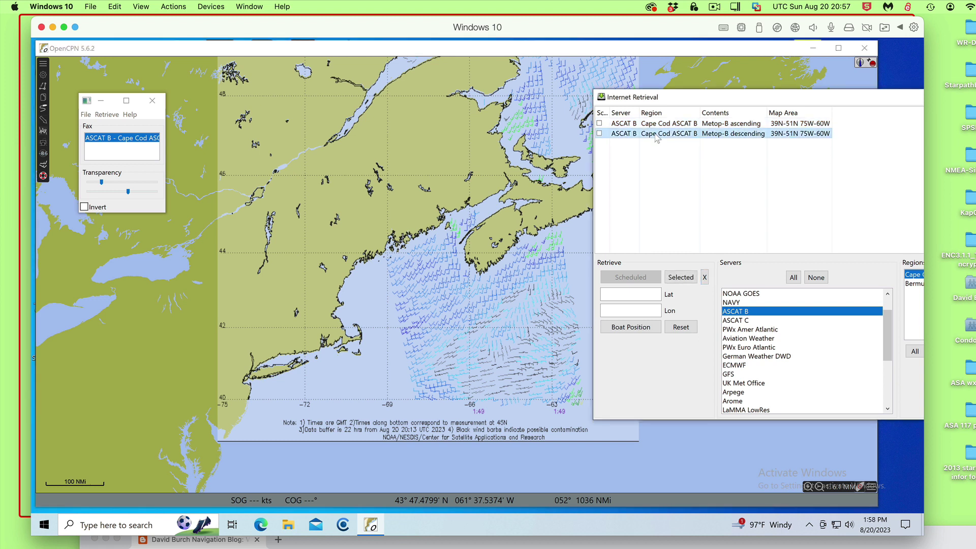
click(680, 277)
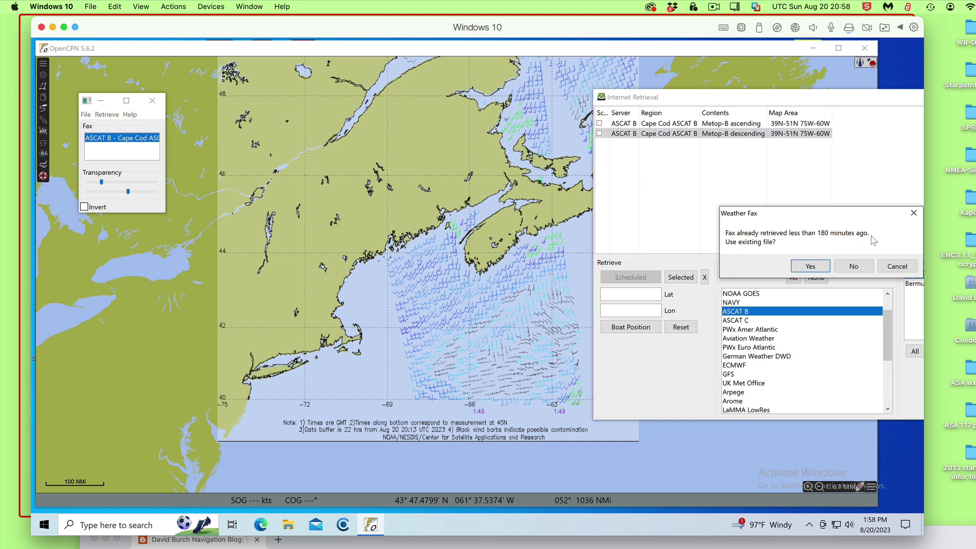
click(854, 265)
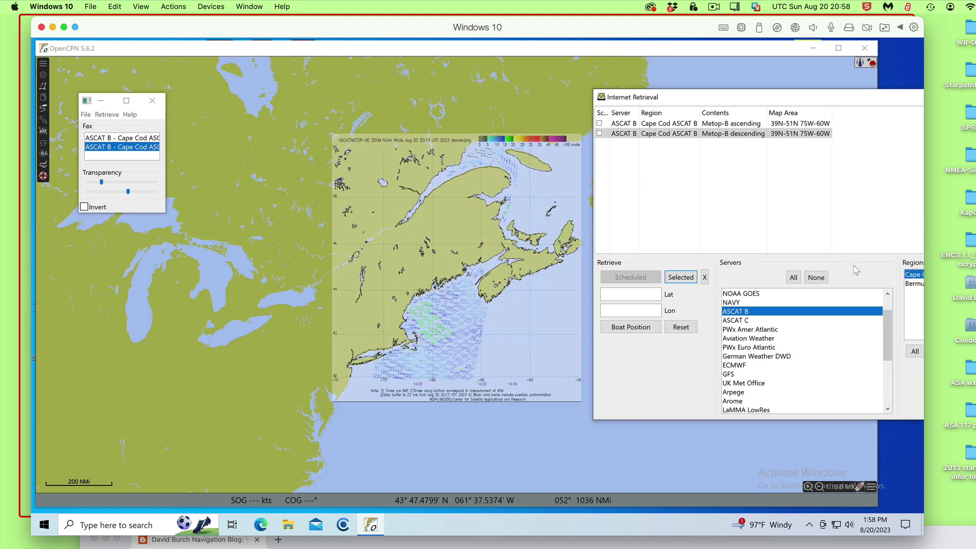
scroll(470, 417, up, 1)
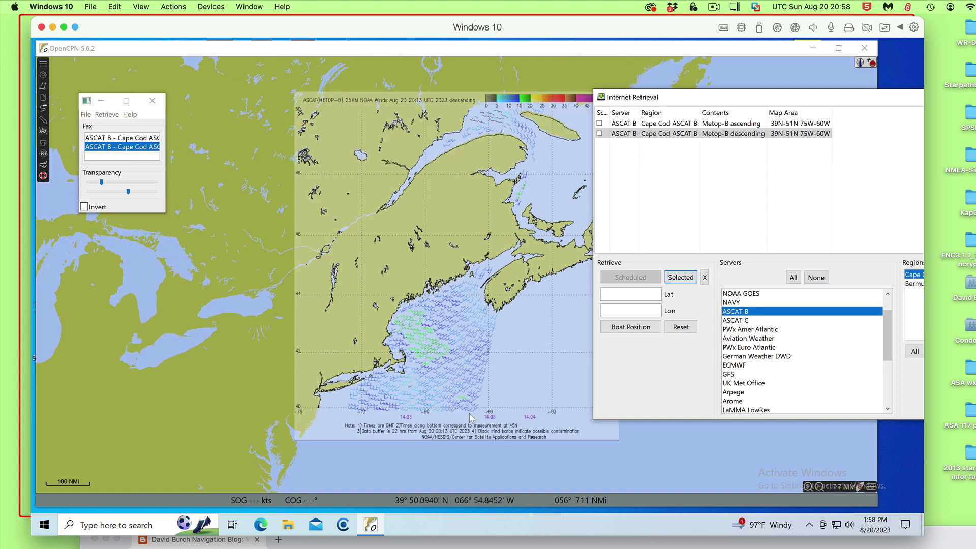
scroll(470, 417, down, 1)
scroll(471, 417, up, 3)
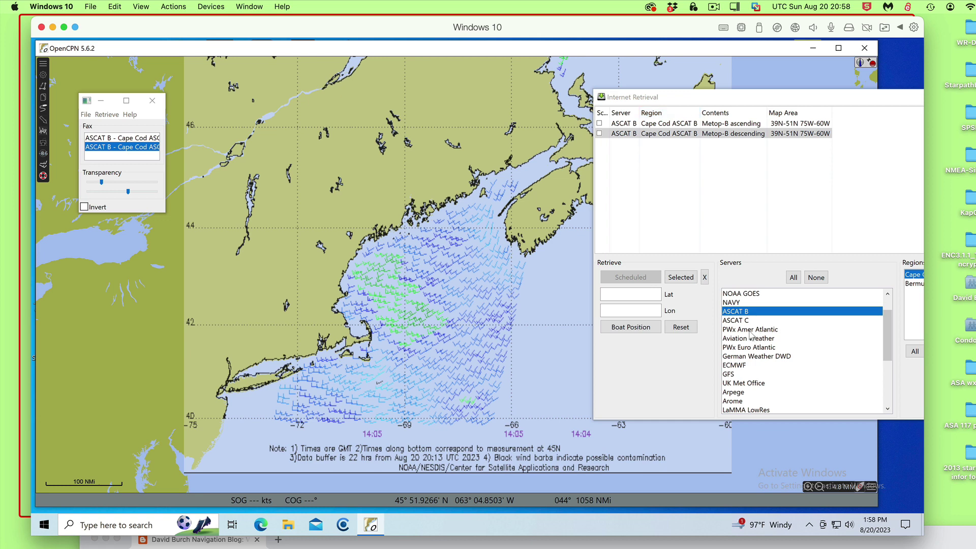
- List the Cape Cod faxes of the ASCAT C server and reposition the retrieval window to examine the current fax's header
click(736, 321)
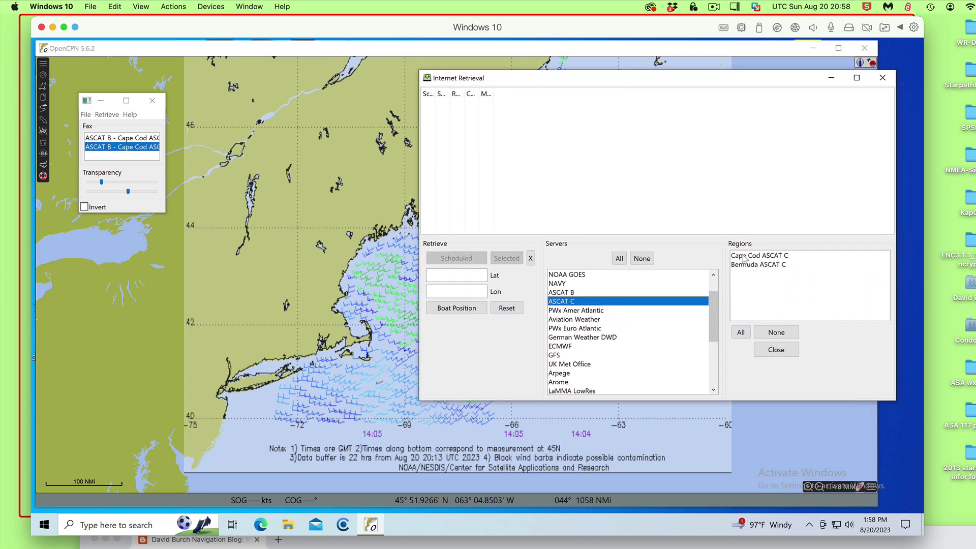
click(744, 258)
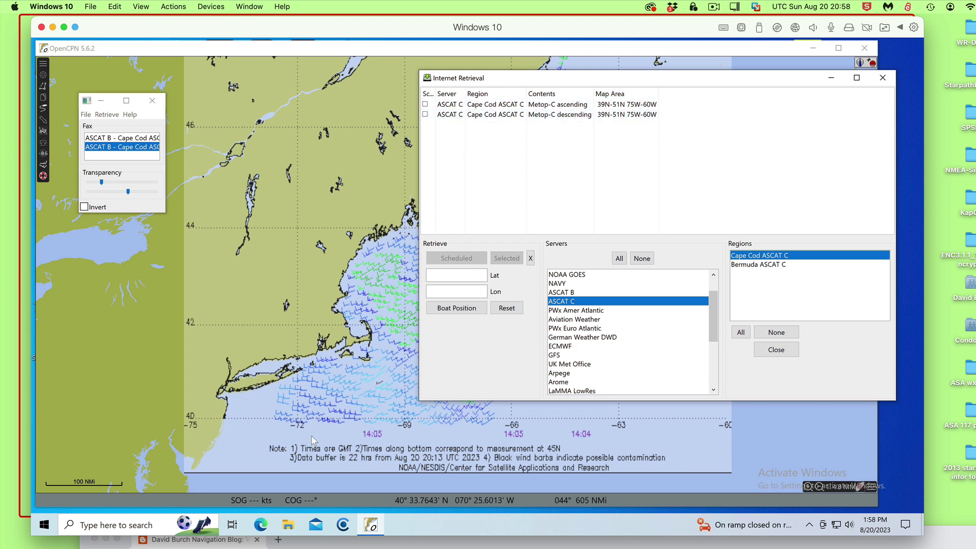
drag(526, 83, 661, 197)
scroll(381, 198, down, 3)
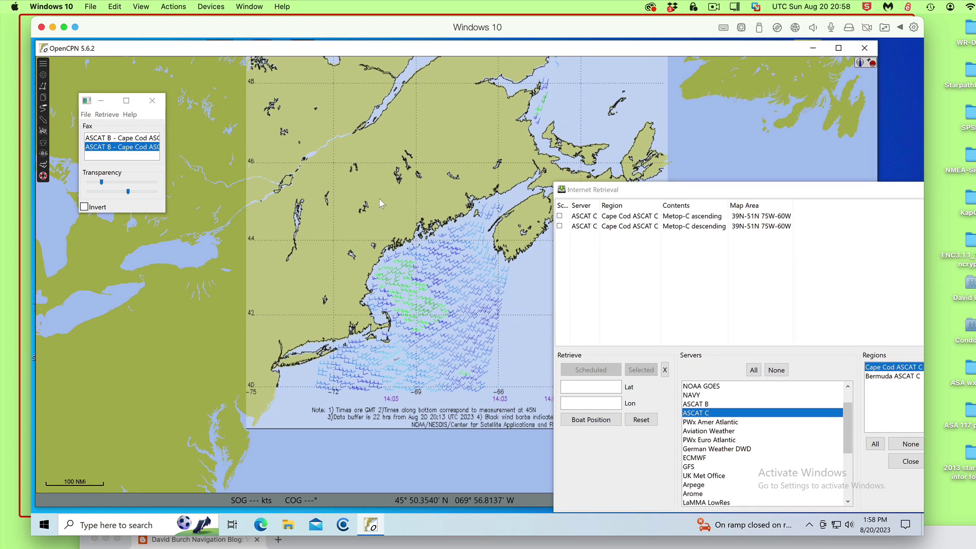
drag(381, 203, 351, 349)
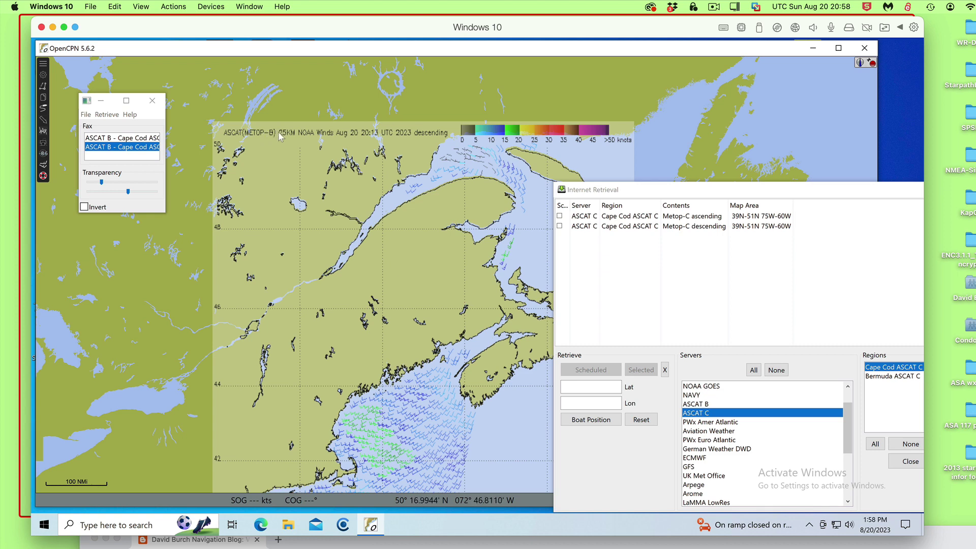
drag(655, 191, 623, 142)
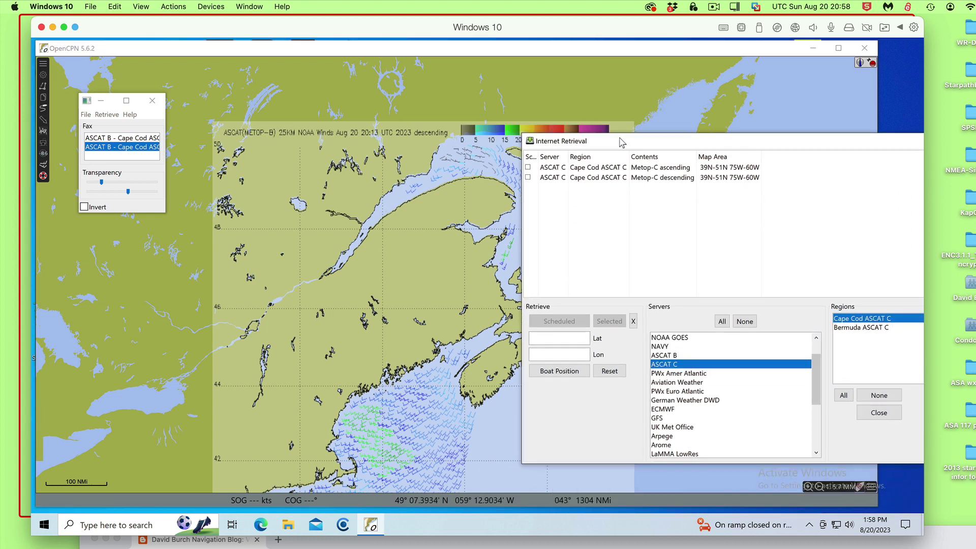
- Retrieve a fresh copy of the Metop-C descending fax for Cape Cod and move the retrieval window off the overlay
click(659, 178)
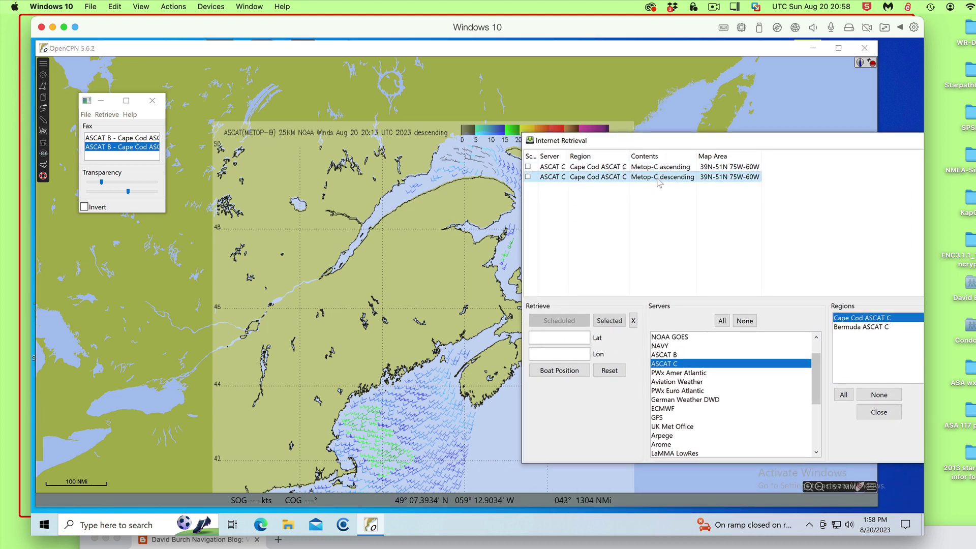
click(610, 321)
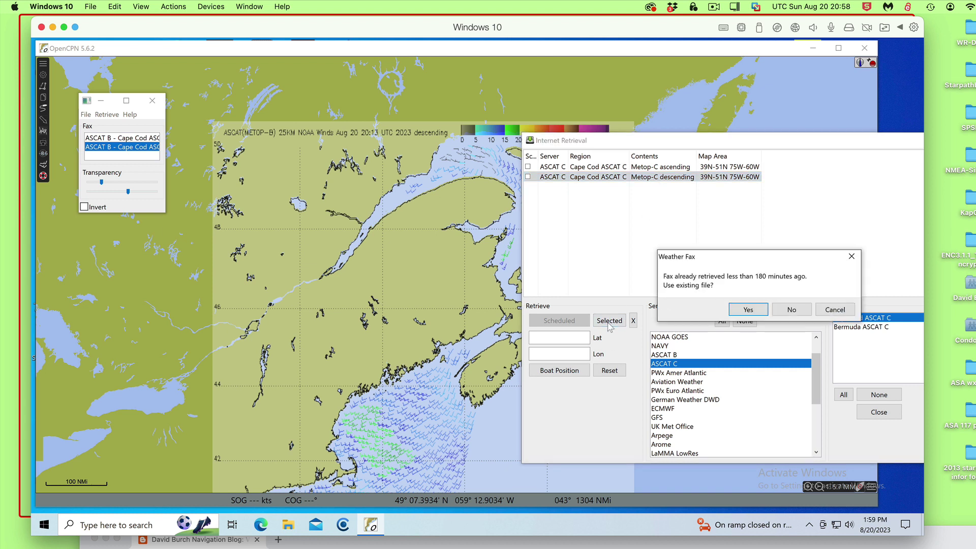
click(791, 310)
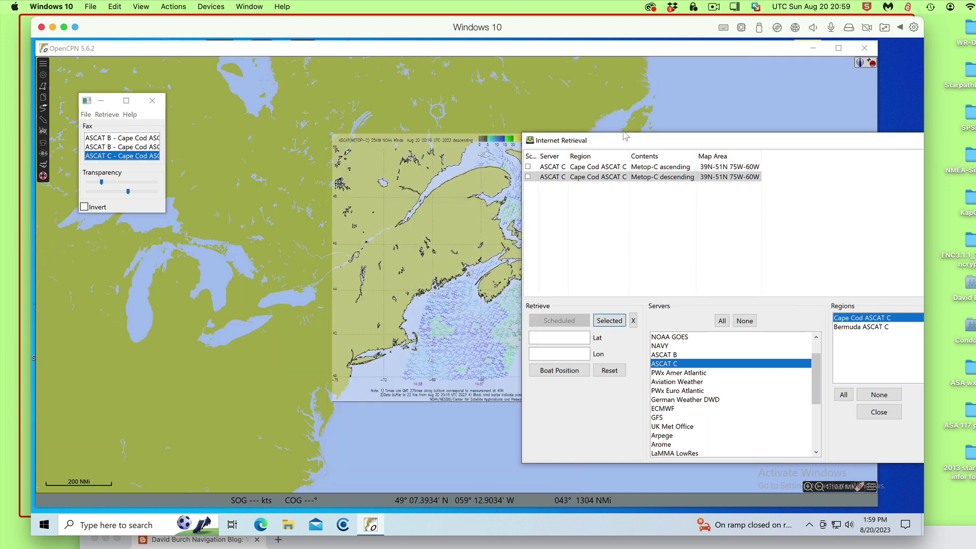
scroll(645, 131, up, 1)
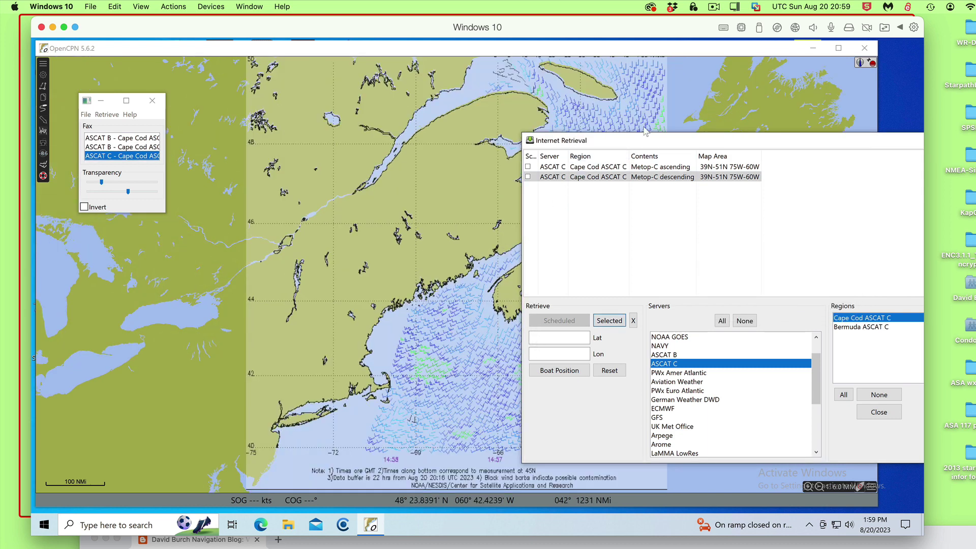
drag(644, 132, 771, 127)
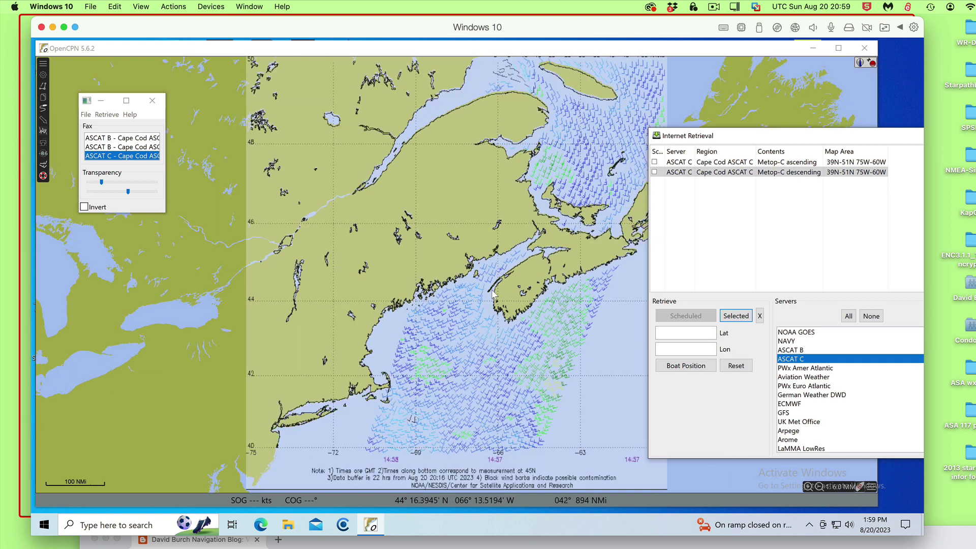
- Widen the Weather Fax window to show the full fax names and display the Metop-B ascending fax for Cape Cod
click(171, 156)
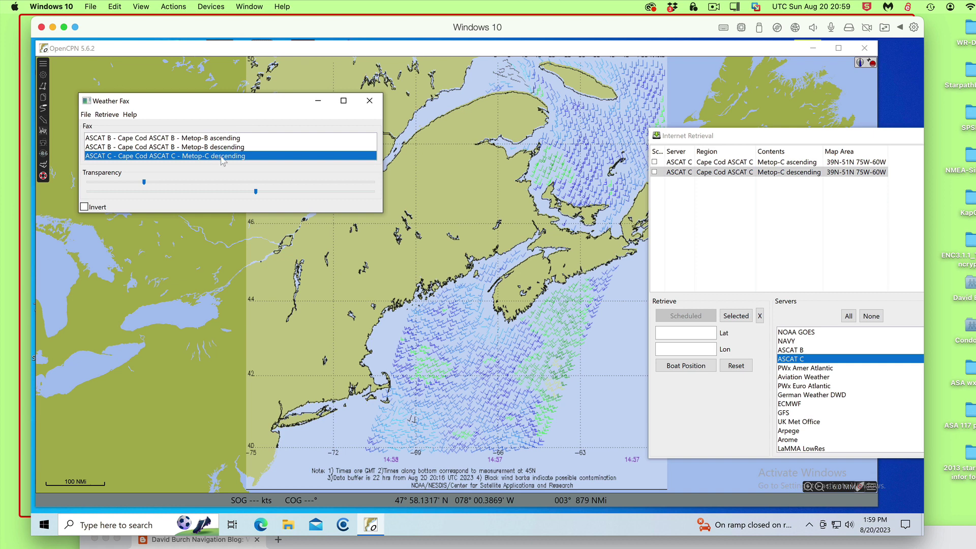
click(224, 138)
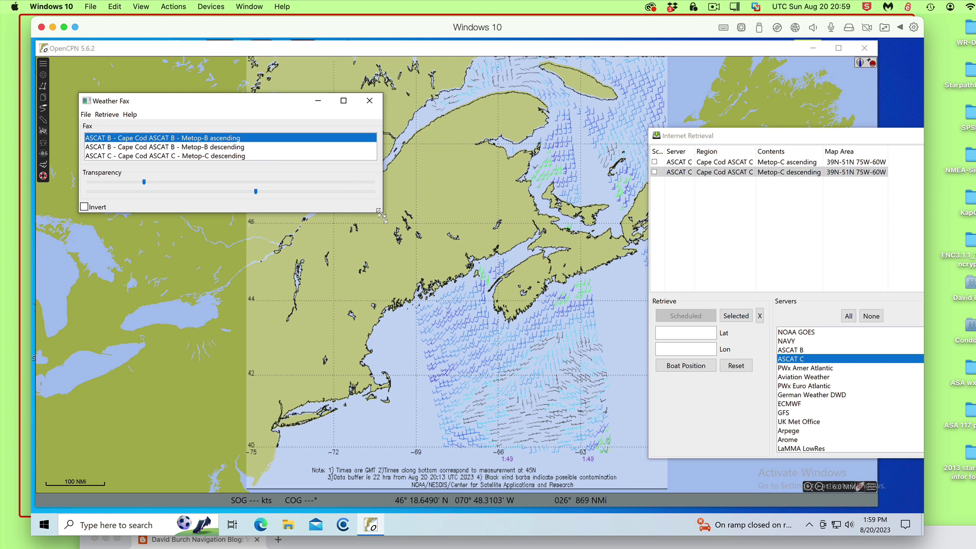
- Enlarge the Weather Fax window and display the Metop-B descending fax, followed by the Metop-C descending fax
drag(382, 213, 421, 340)
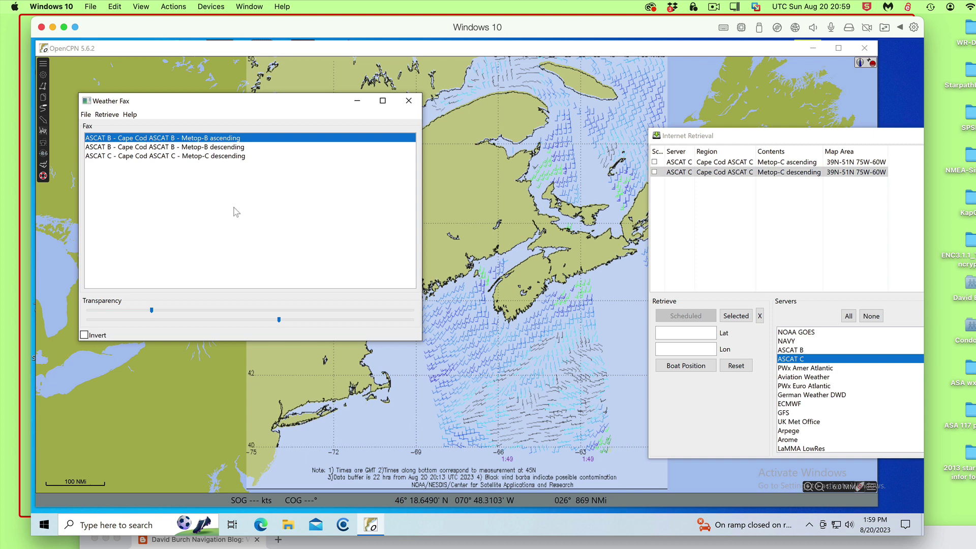
click(214, 148)
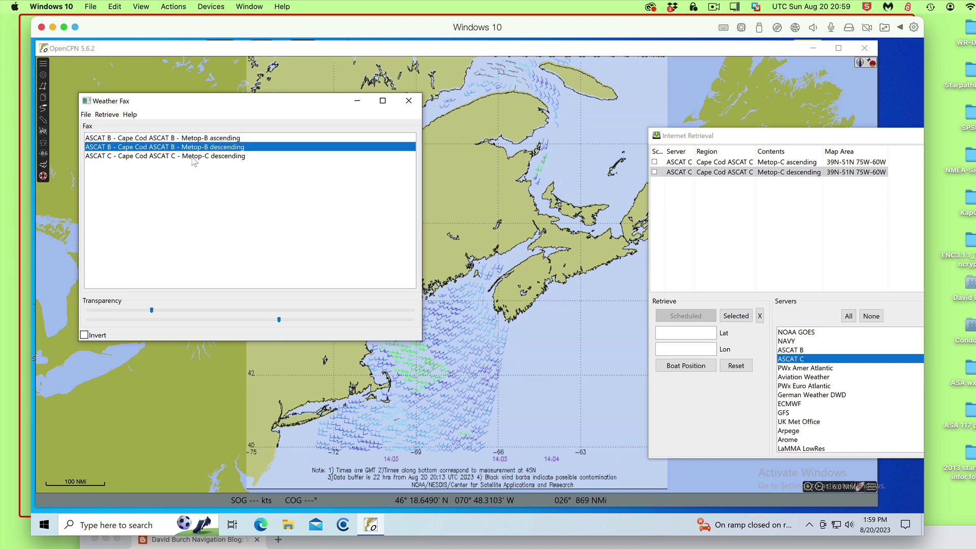
click(193, 158)
- Overlay the Metop-B and Metop-C descending faxes for Cape Cod on the chart together to compare their coverage
click(203, 147)
ctrl+click(198, 156)
right_click(198, 158)
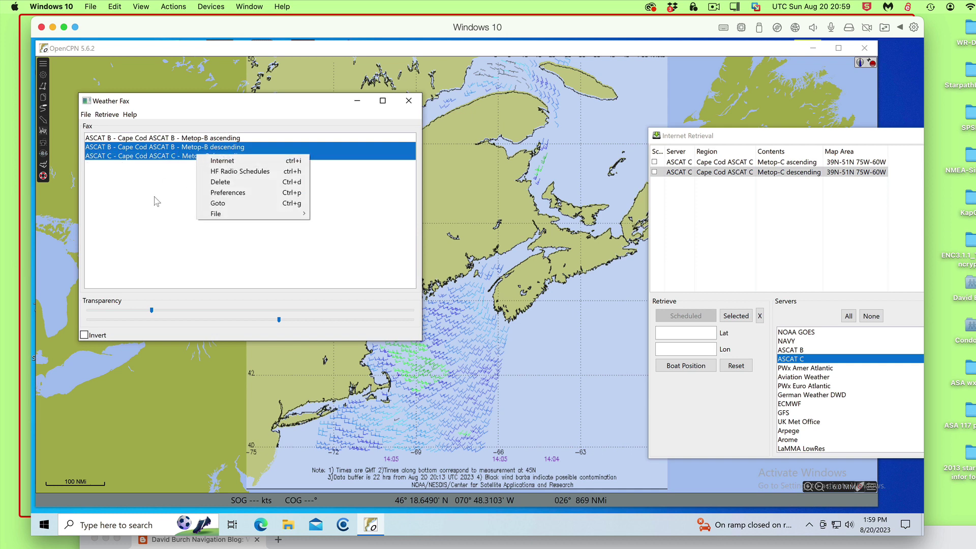
click(163, 181)
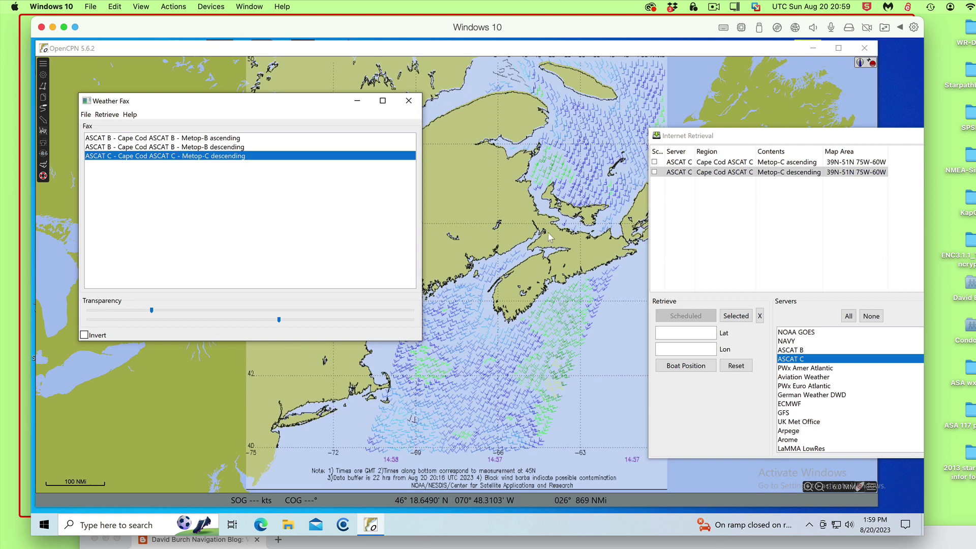
right_click(181, 147)
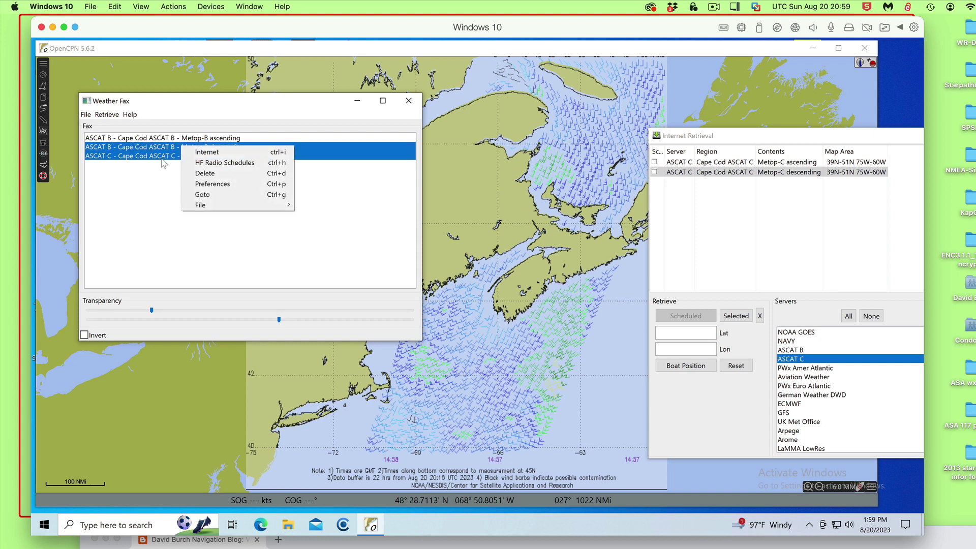
click(163, 155)
ctrl+click(165, 156)
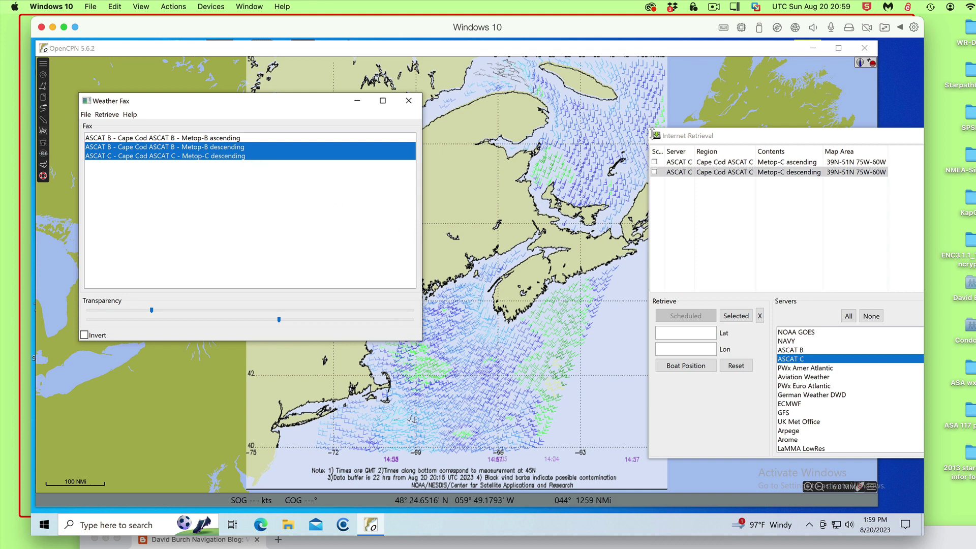
- Display only the Metop-C descending fax and move the retrieval and Weather Fax windows to uncover the overlay and the chart's toolbar
click(239, 158)
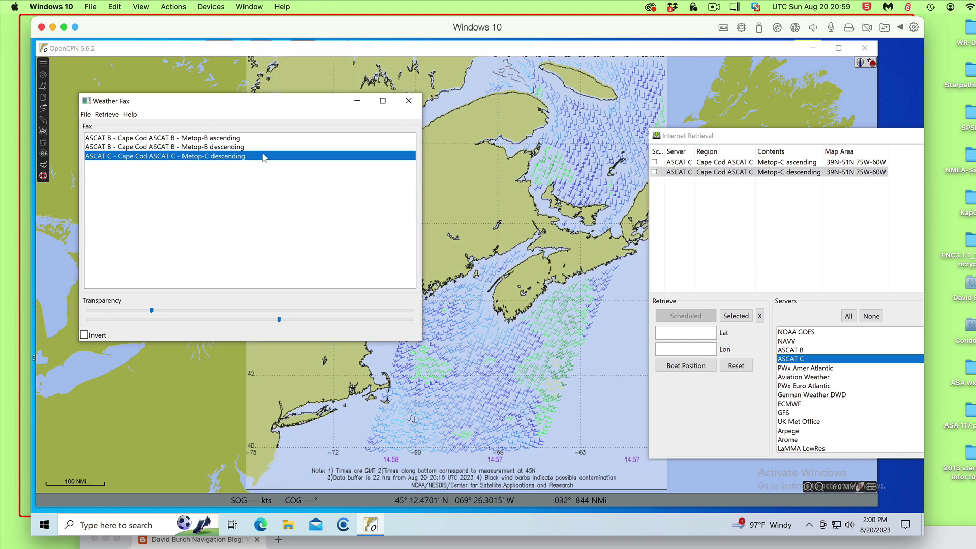
drag(754, 135, 899, 152)
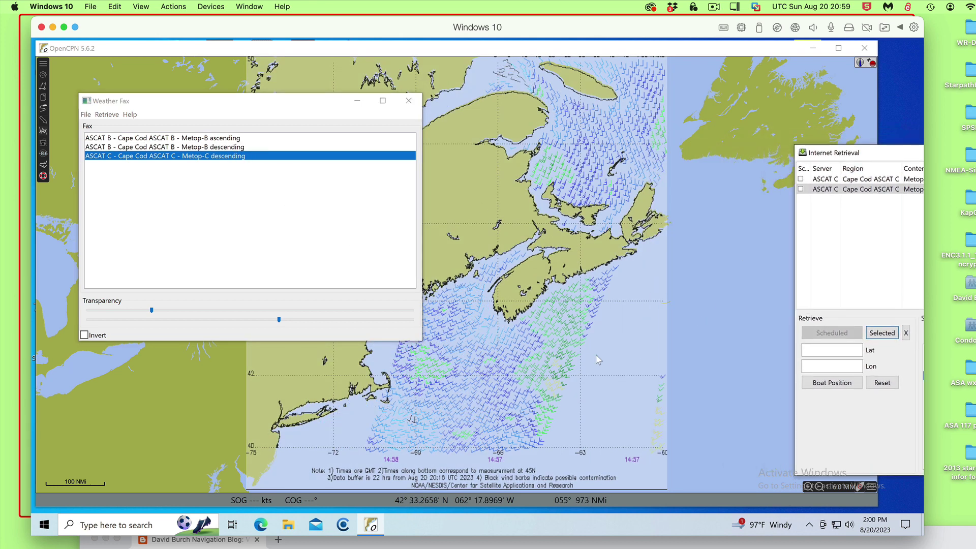
drag(292, 99, 252, 82)
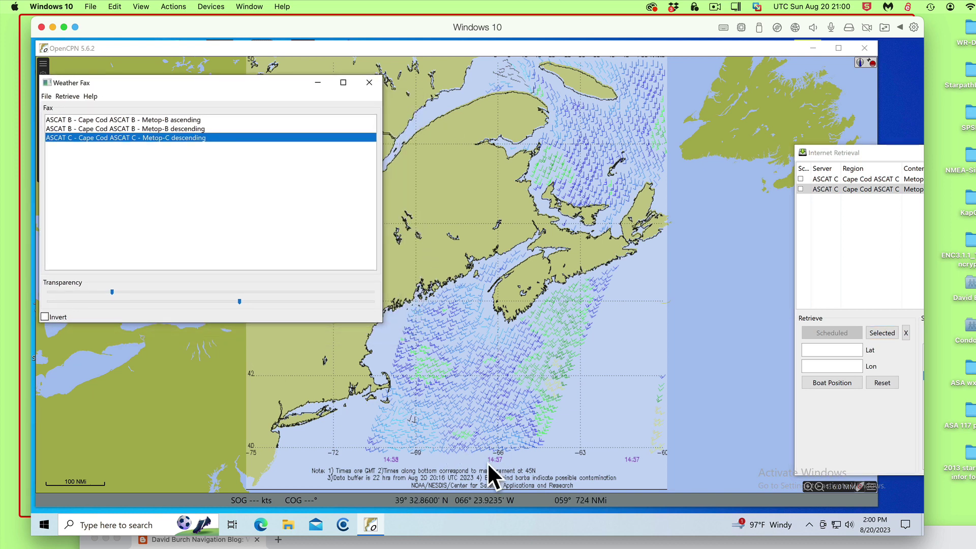
drag(489, 468, 596, 460)
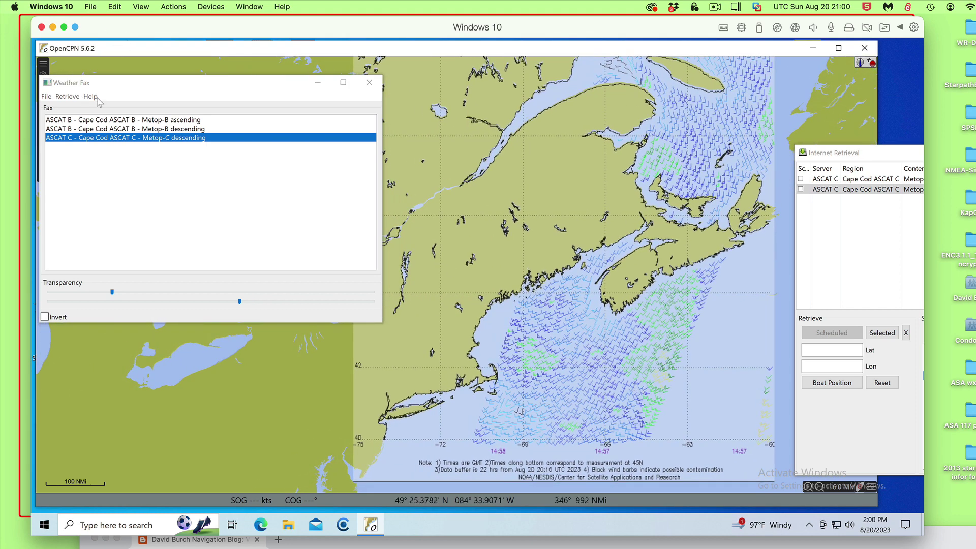
drag(128, 81, 178, 59)
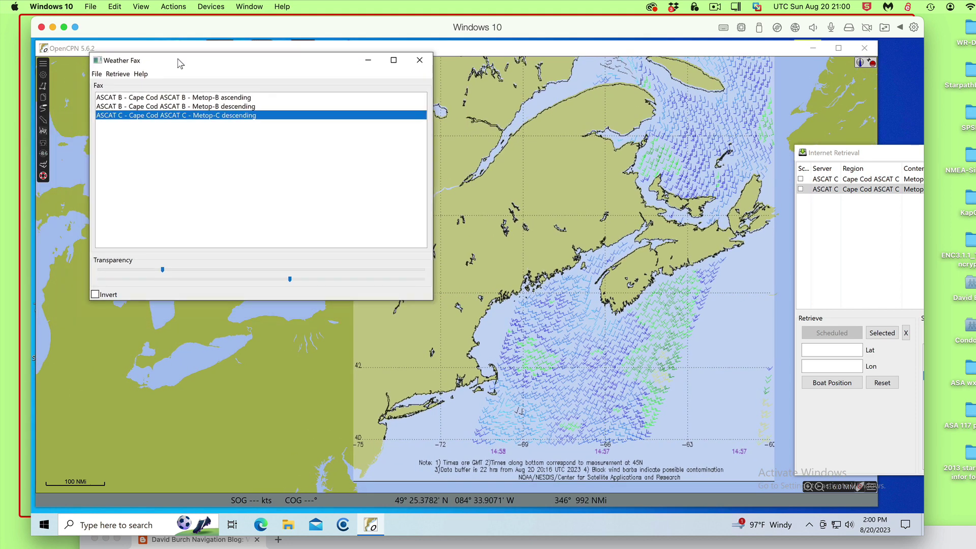
- Show the GFS GRIB wind forecast over the Metop-C fax and minimize the Weather Fax window to clear the Cape Cod area
click(43, 167)
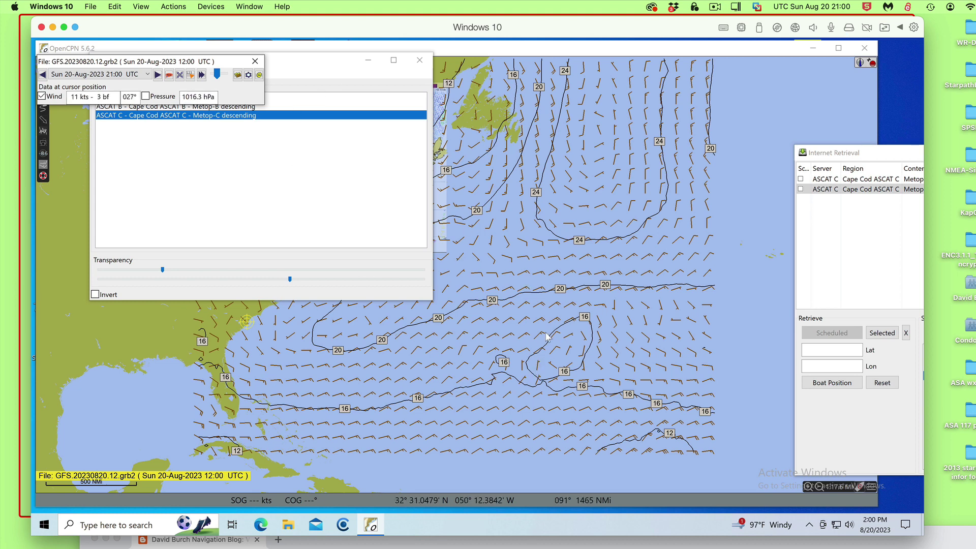
scroll(510, 227, up, 1)
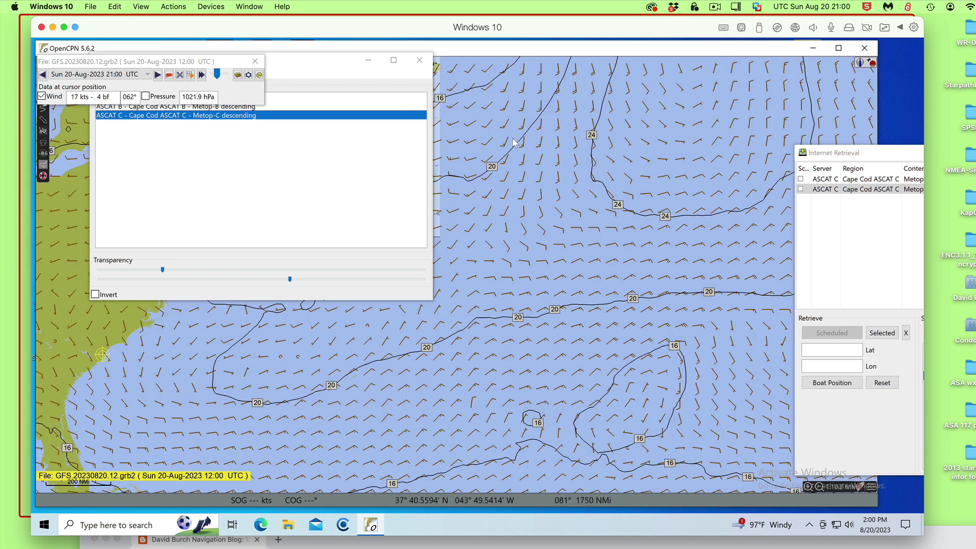
scroll(513, 142, up, 1)
scroll(678, 244, up, 3)
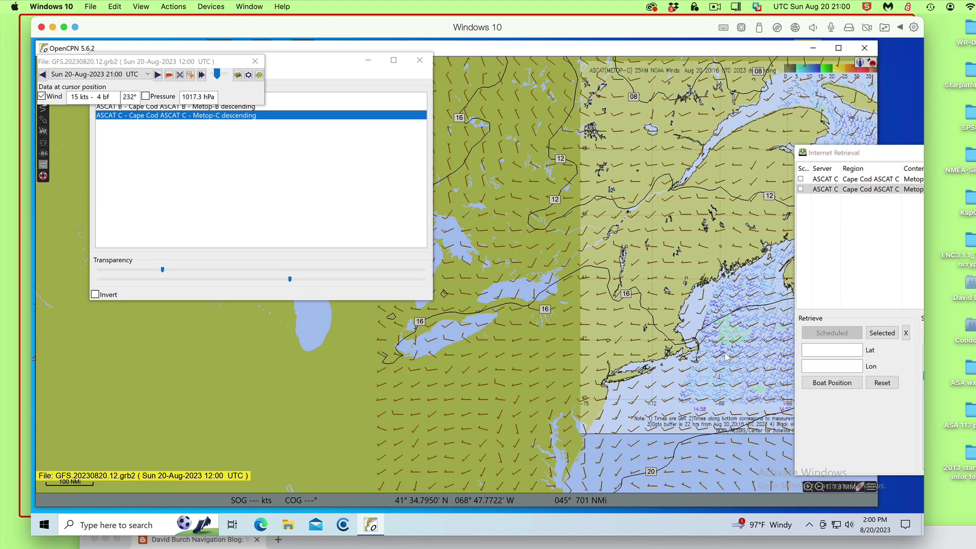
drag(720, 290, 405, 141)
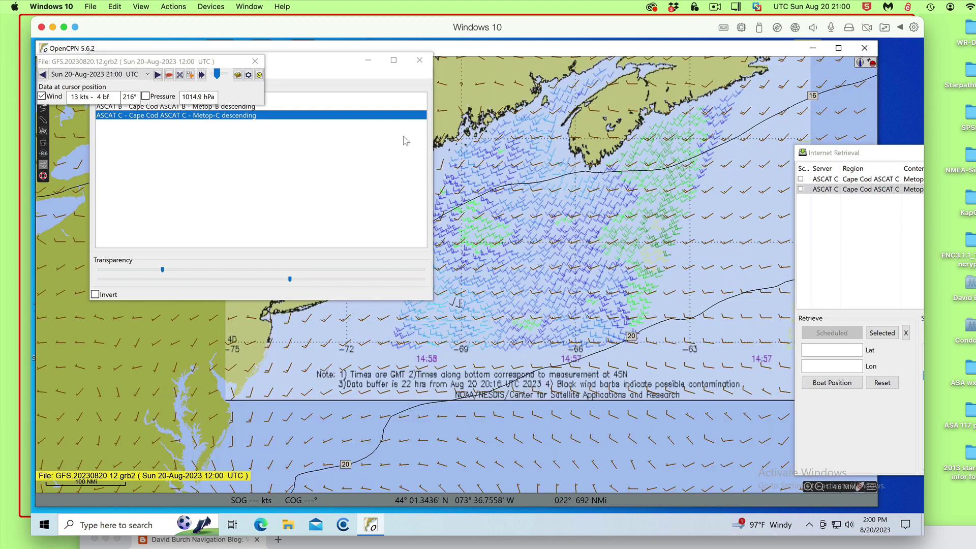
click(368, 60)
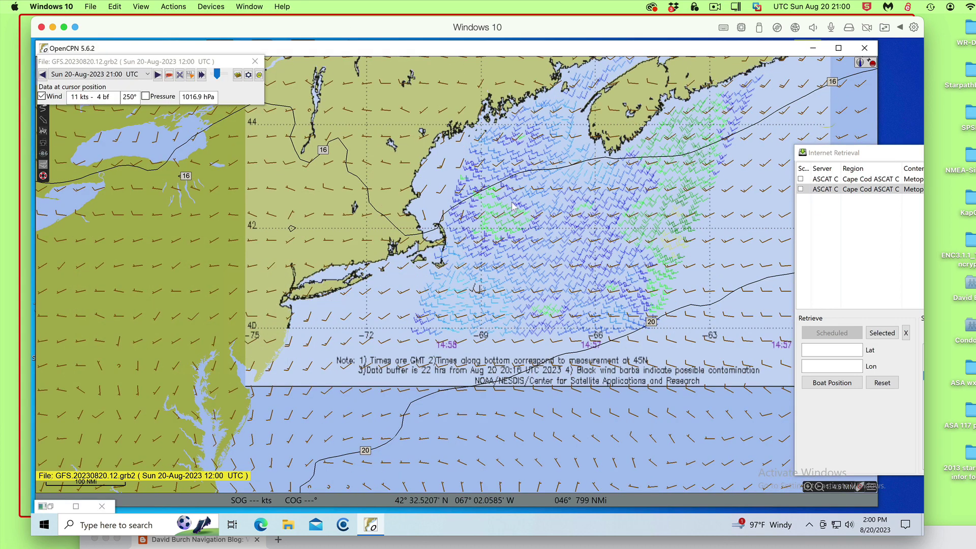
scroll(508, 188, down, 1)
scroll(426, 169, up, 1)
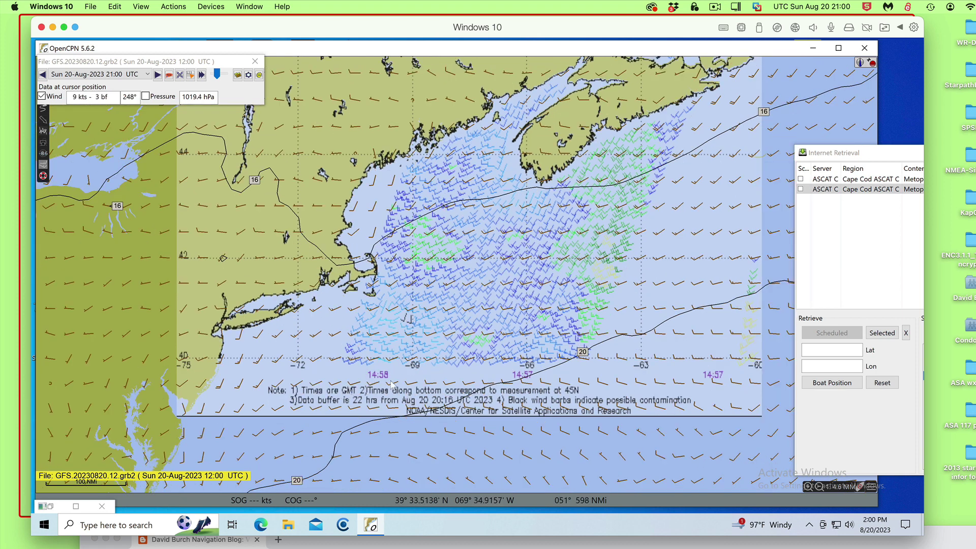
- Check the available GRIB forecast times and examine the fax's header, wind speed color scale and pass times
click(96, 74)
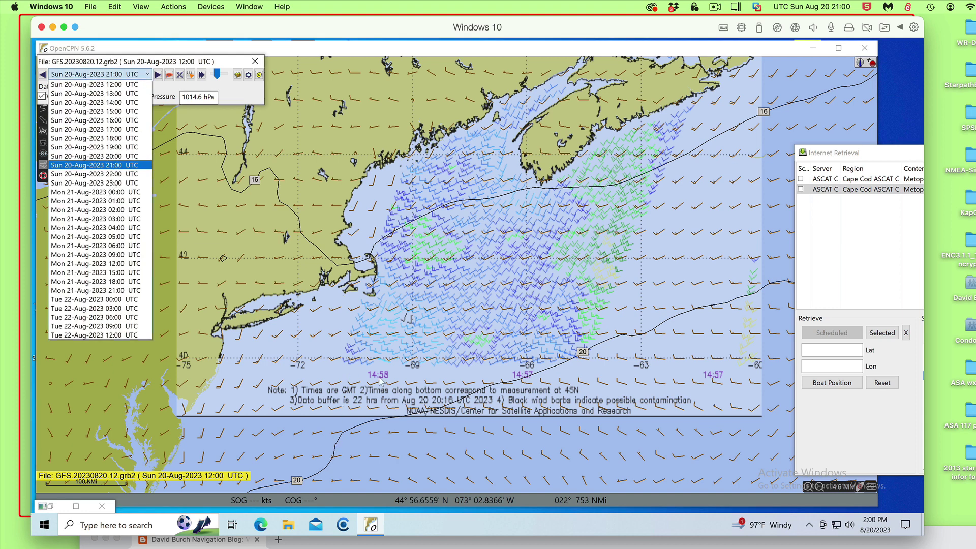
click(438, 127)
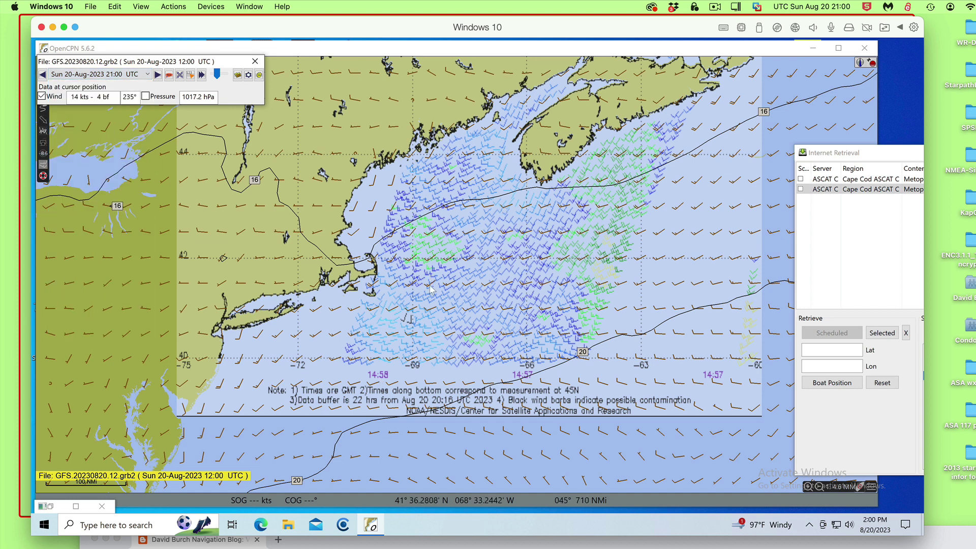
drag(495, 109, 471, 221)
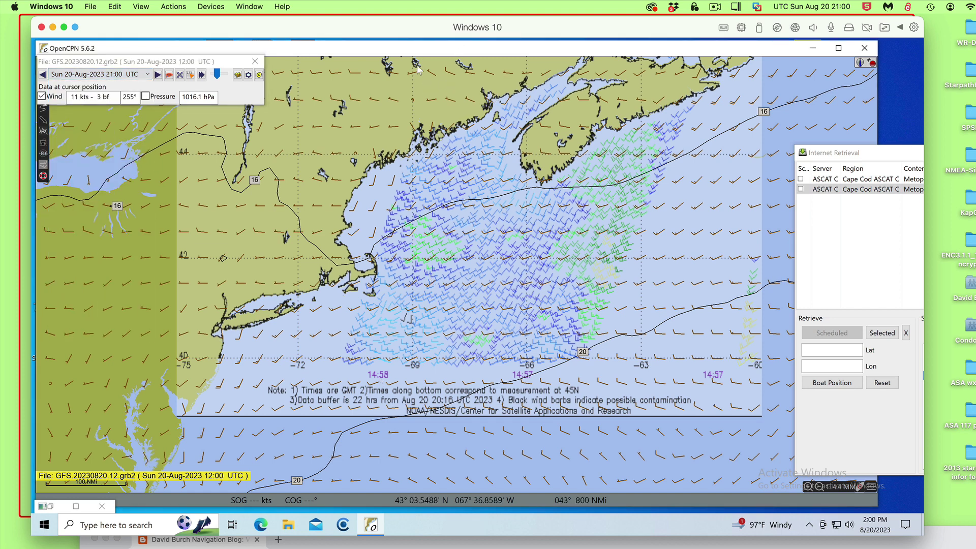
drag(417, 90, 411, 273)
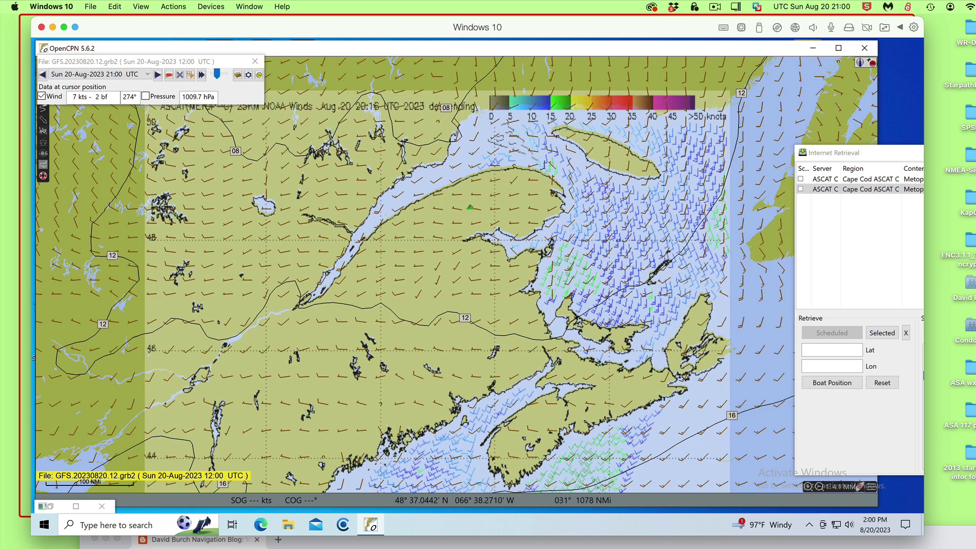
drag(469, 206, 486, 92)
drag(446, 245, 447, 97)
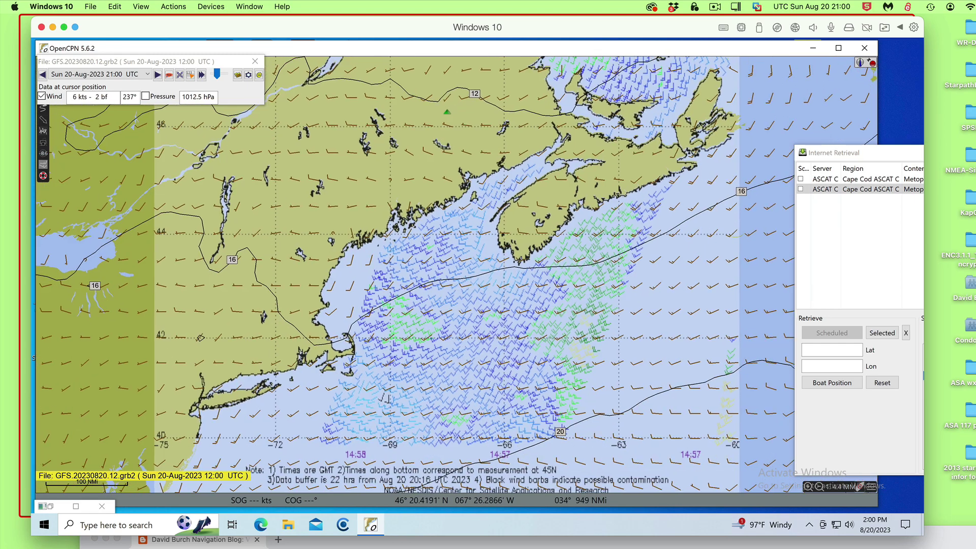
- Set the GRIB forecast time to Sun 20-Aug-2023 14:00 UTC, and shift it back to 12:00 UTC
click(103, 75)
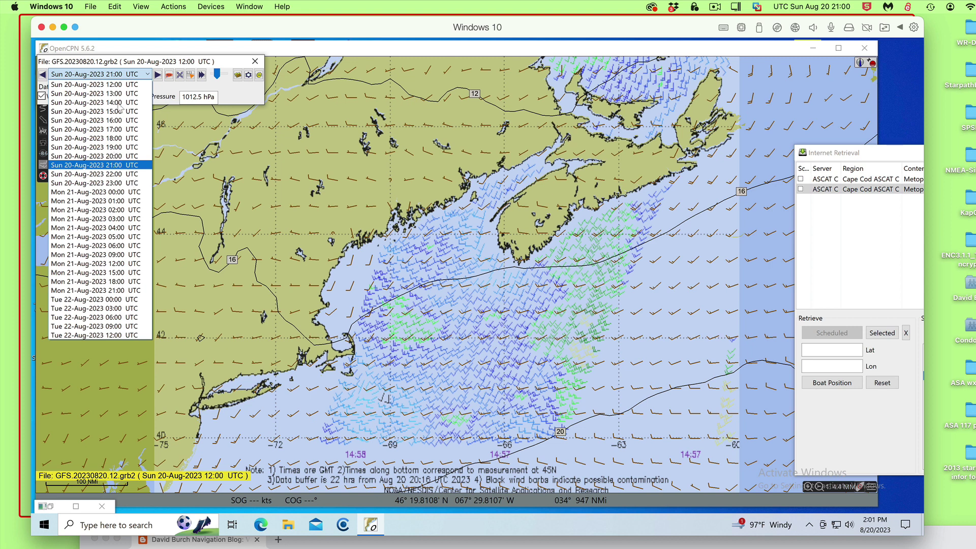
click(120, 103)
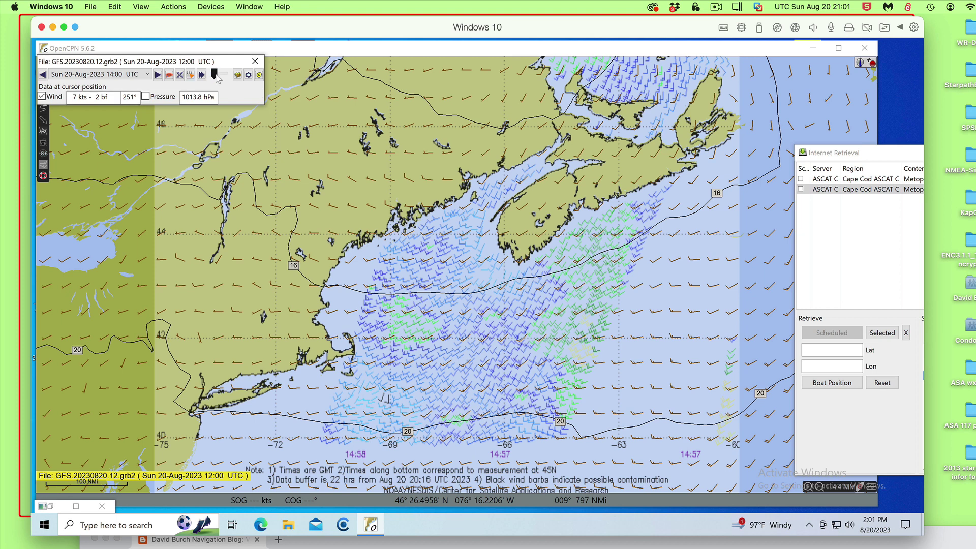
drag(216, 74, 212, 77)
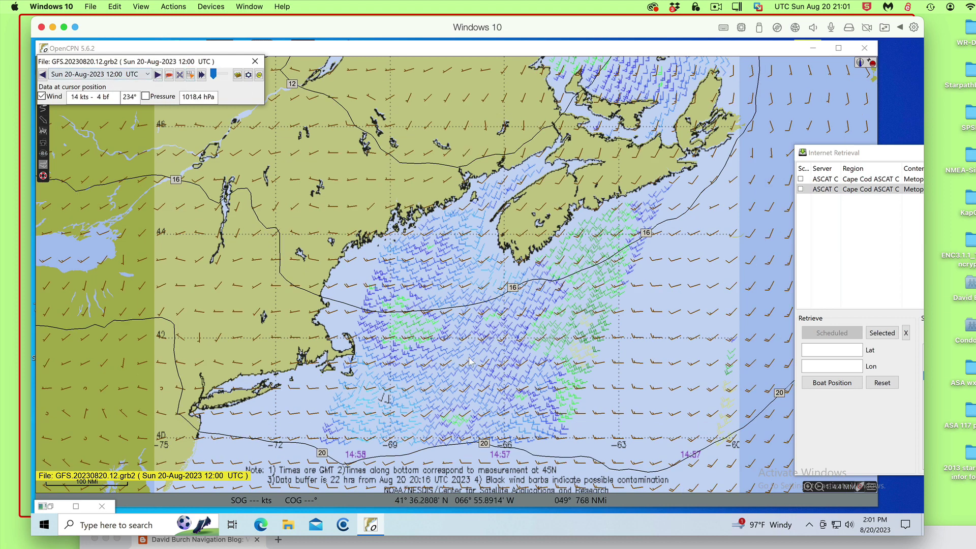
- Advance the GRIB forecast to 14:00 UTC with a close view of the wind barbs off Cape Cod
scroll(456, 361, up, 2)
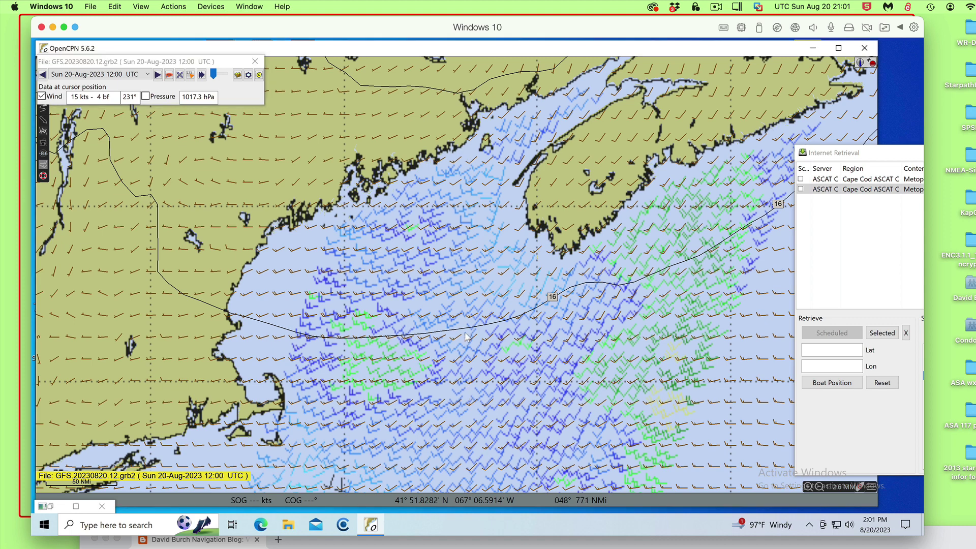
key(Down)
key(Down)
key(Down)
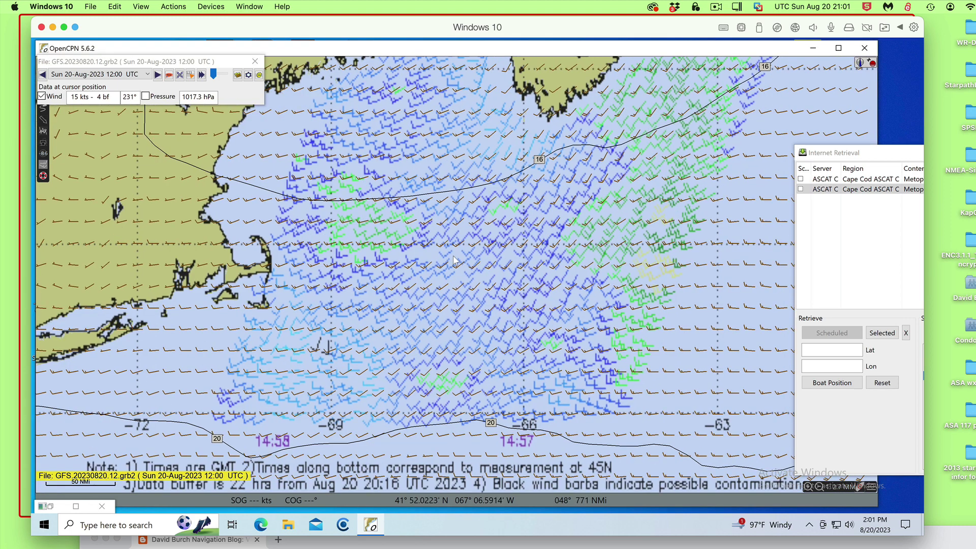
key(Up)
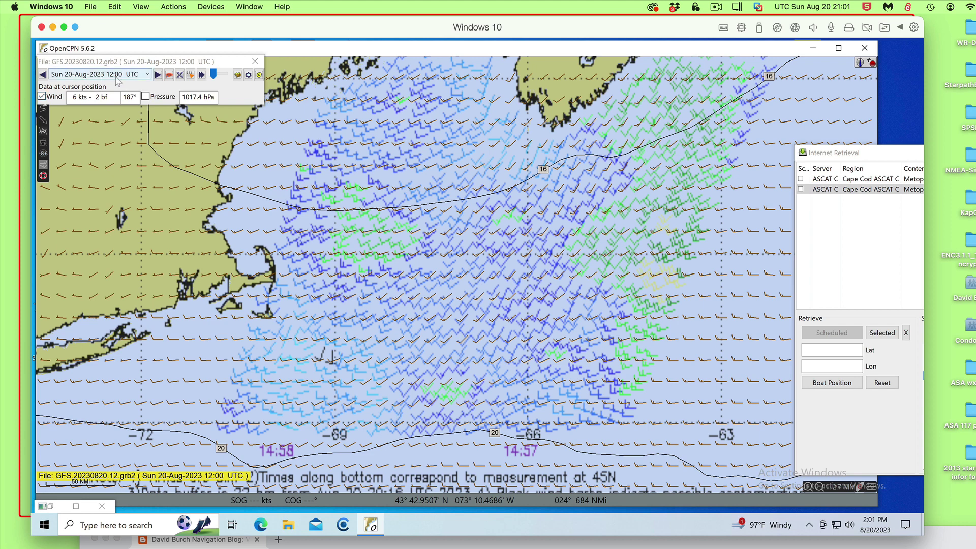
click(157, 75)
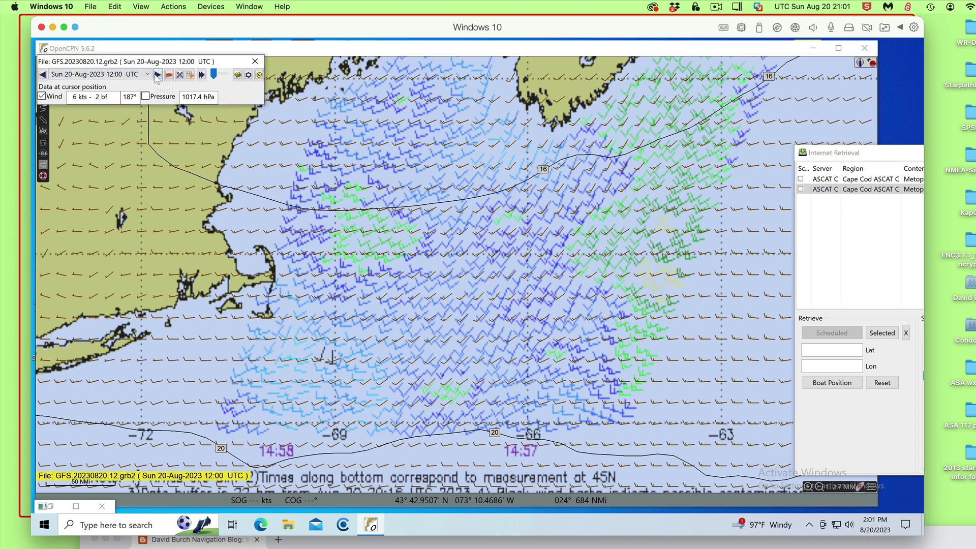
click(157, 75)
click(157, 75)
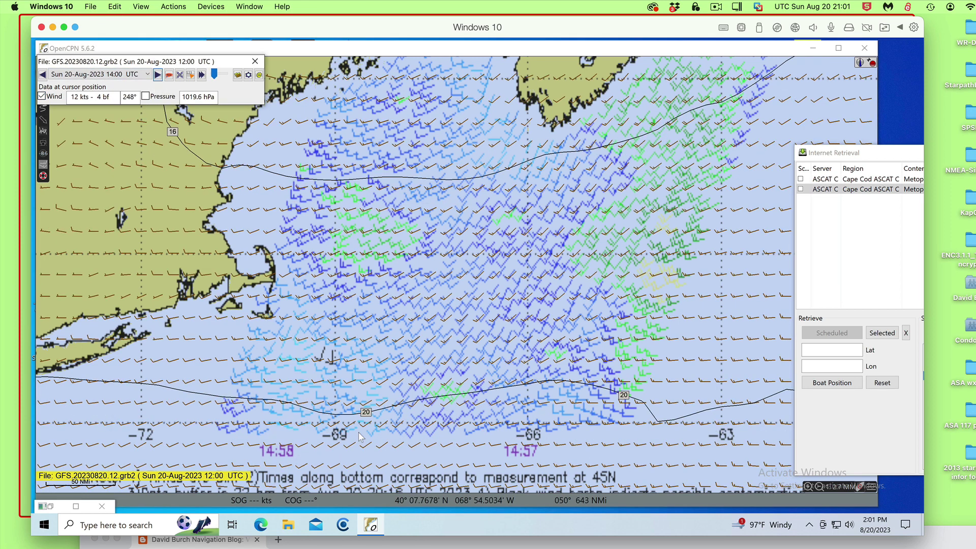
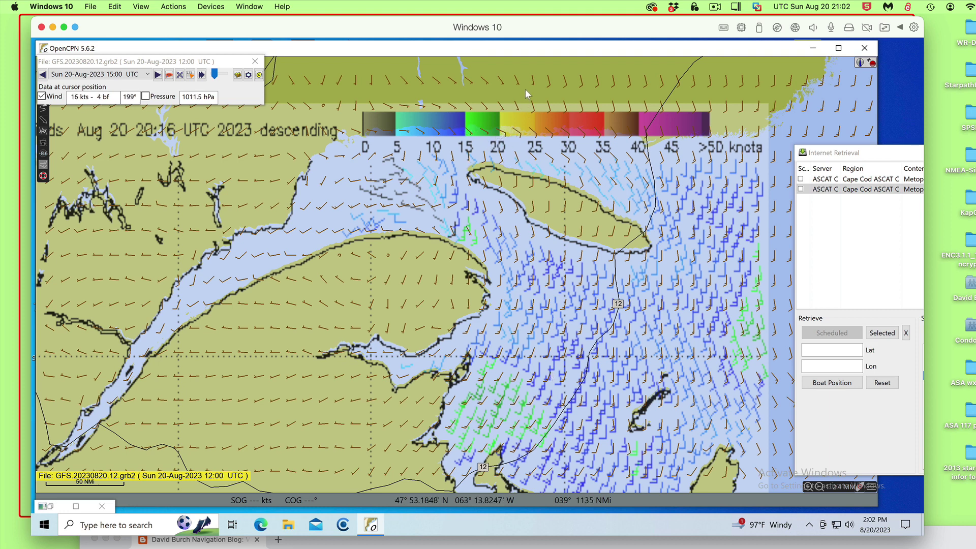
- Compare the 15:00 UTC GFS wind barbs and contours with the ASCAT winds off Cape Cod and across the wider region
scroll(525, 89, down, 2)
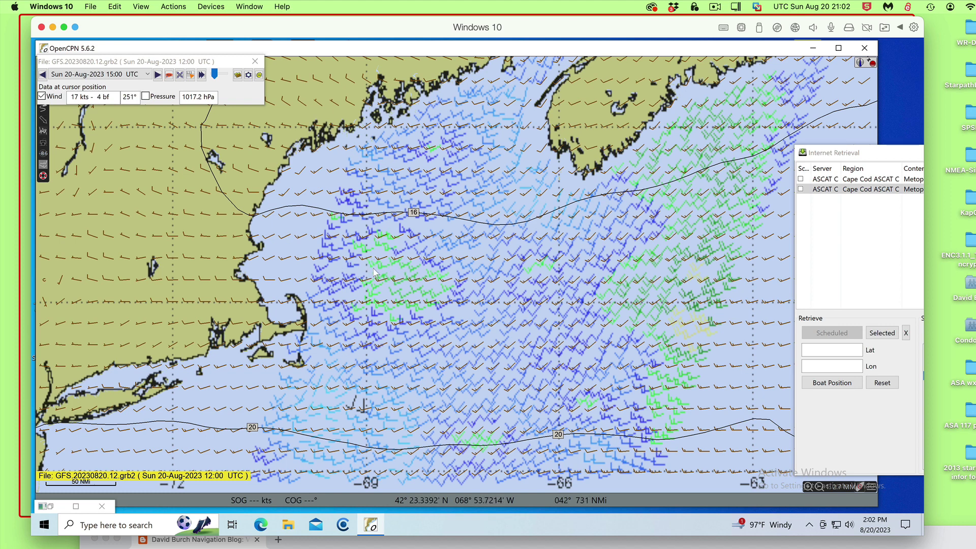
drag(336, 234, 398, 251)
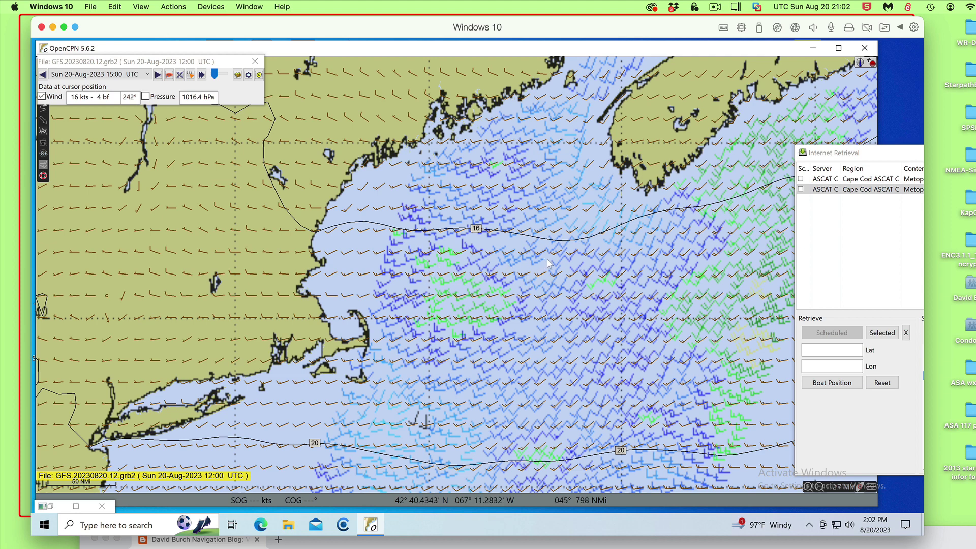
drag(610, 336, 447, 177)
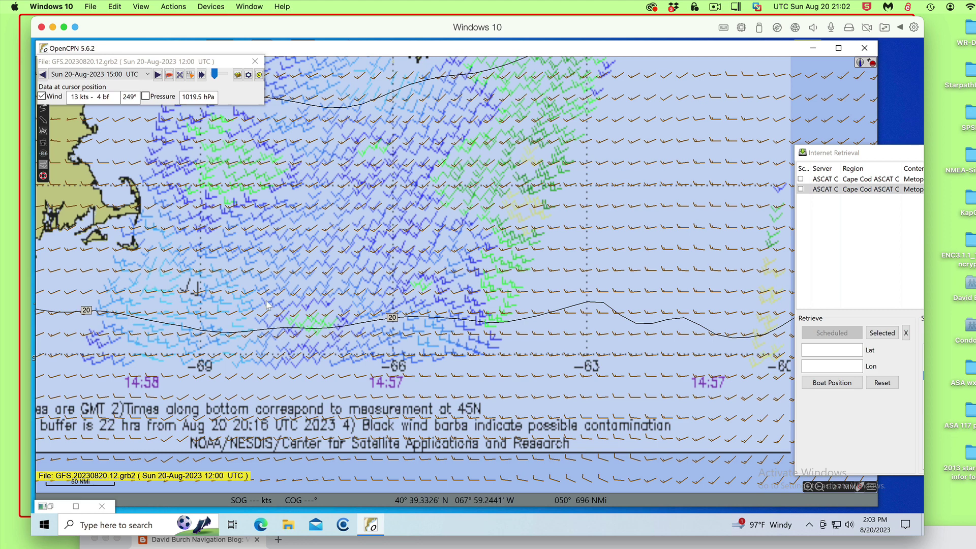
scroll(414, 274, down, 2)
scroll(414, 273, down, 3)
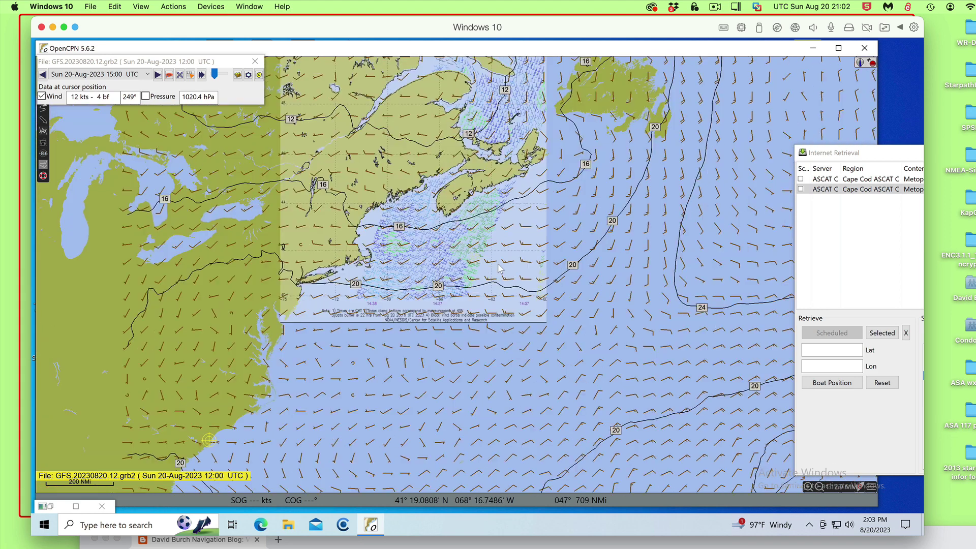